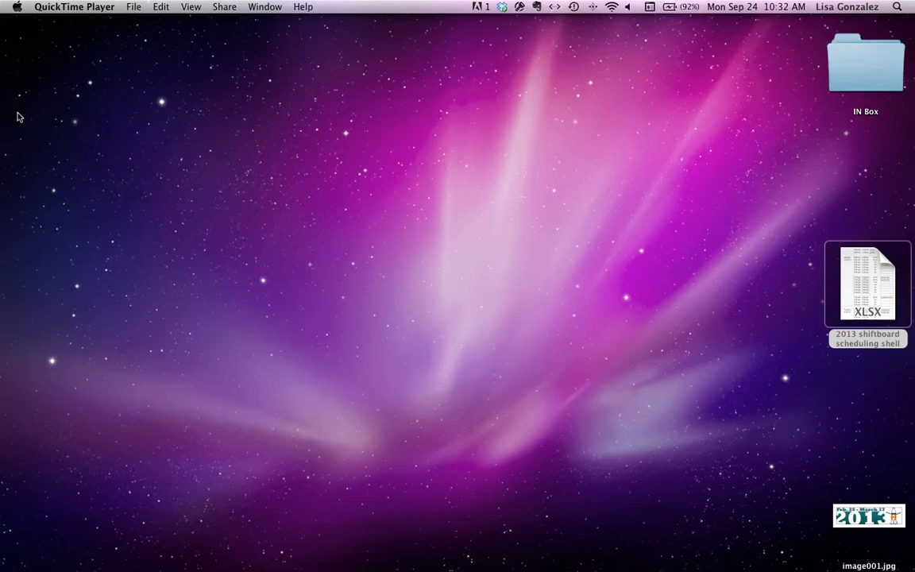
# Step: Switch to Chrome, open the Houston Livestock Show and Rodeo website and go to its member login page
pyautogui.moveTo(2, 182)
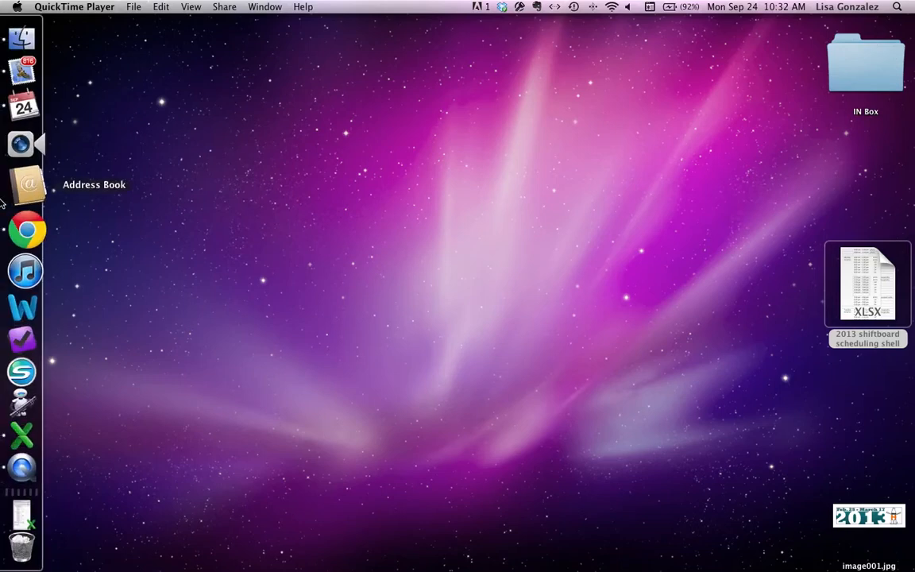
pyautogui.click(27, 230)
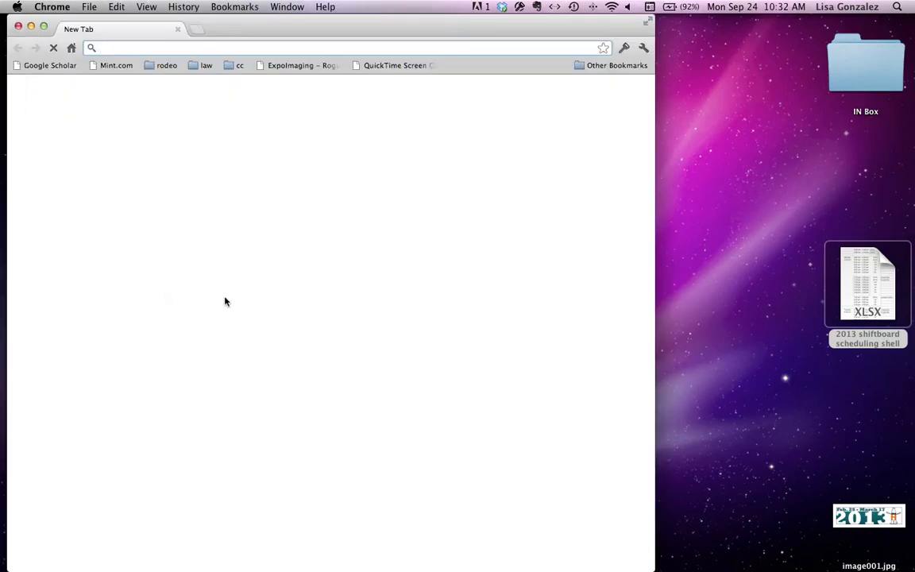
pyautogui.click(479, 305)
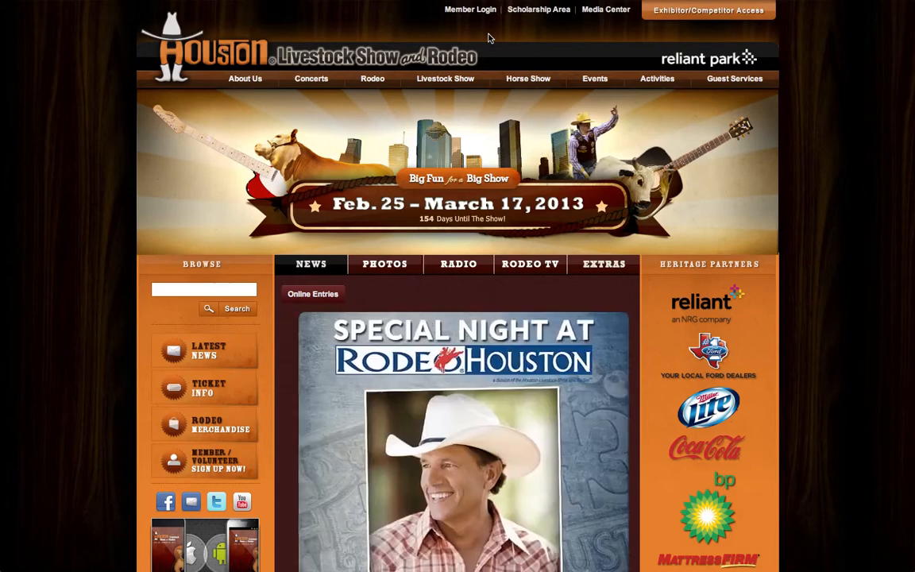
pyautogui.click(490, 16)
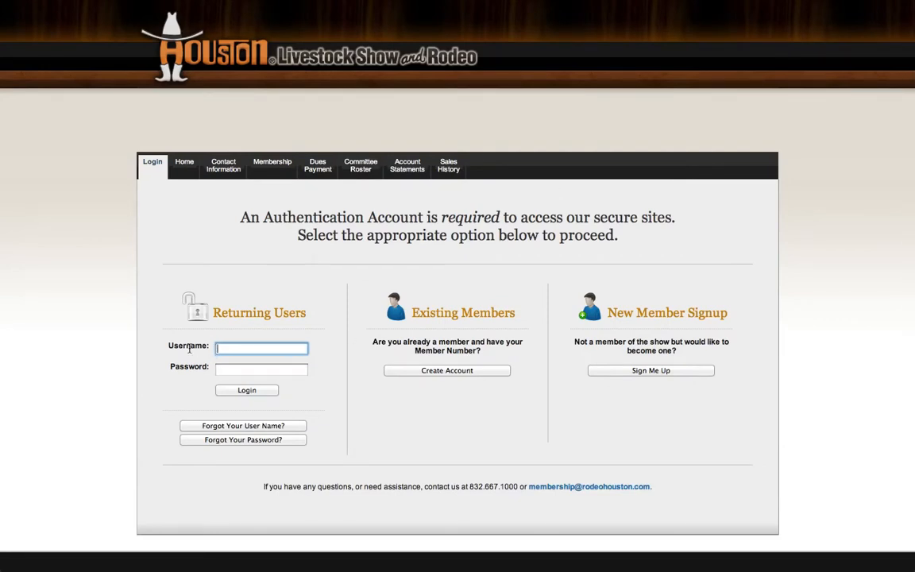
# Step: Log in as a returning user with the account username and password
pyautogui.write('legallylisa')
pyautogui.press('Tab')
pyautogui.write('••••')
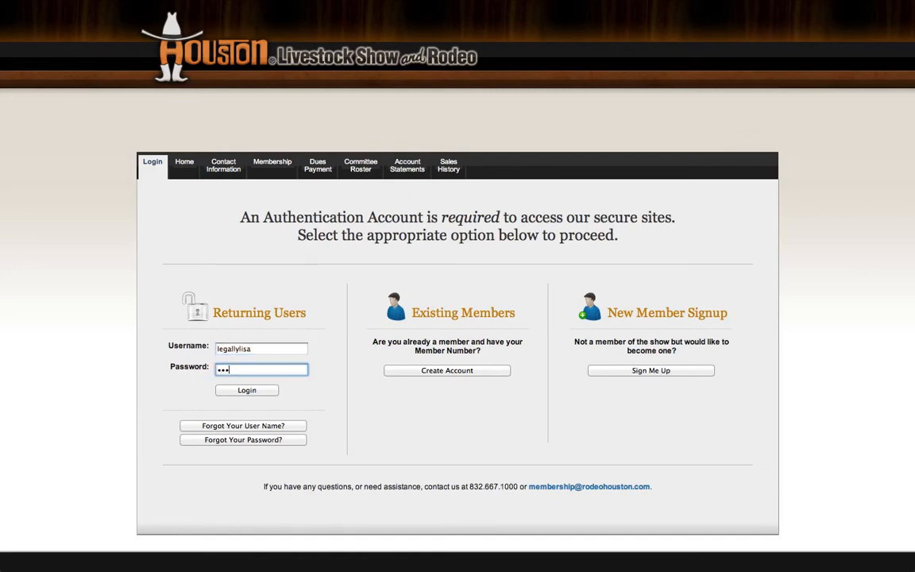
pyautogui.write('•••••')
pyautogui.press('Return')
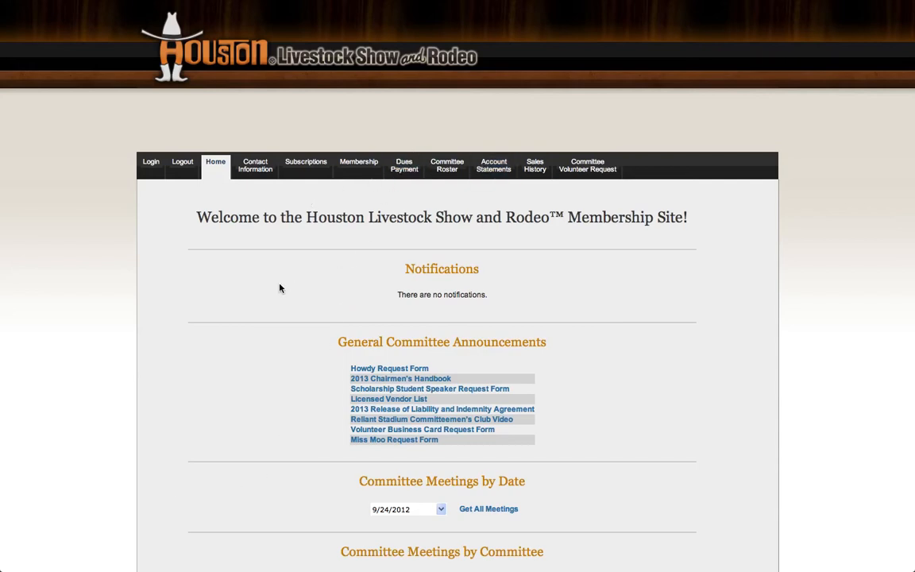
# Step: Open ShiftBoard.com from the International committee's announcements on the membership home page
pyautogui.scroll(-6, 280, 288)
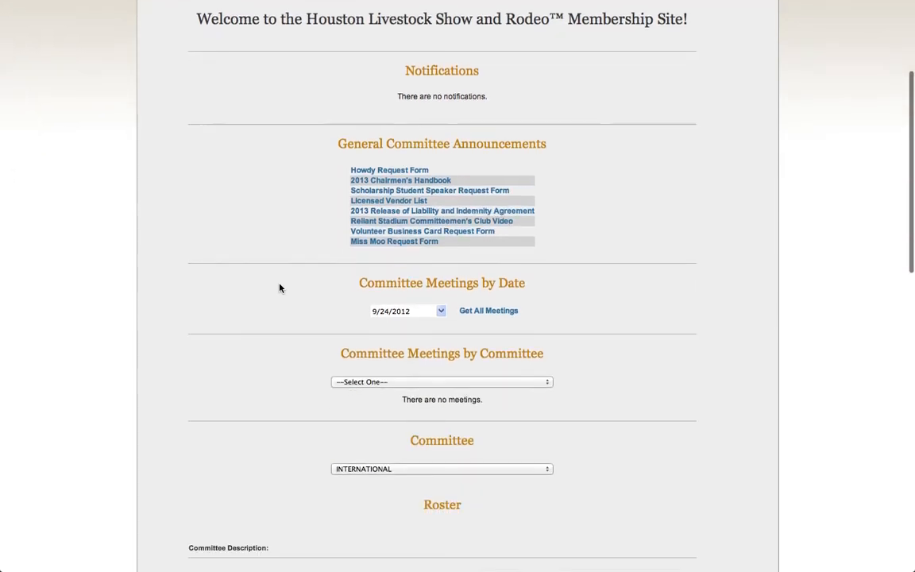
pyautogui.scroll(-8, 280, 288)
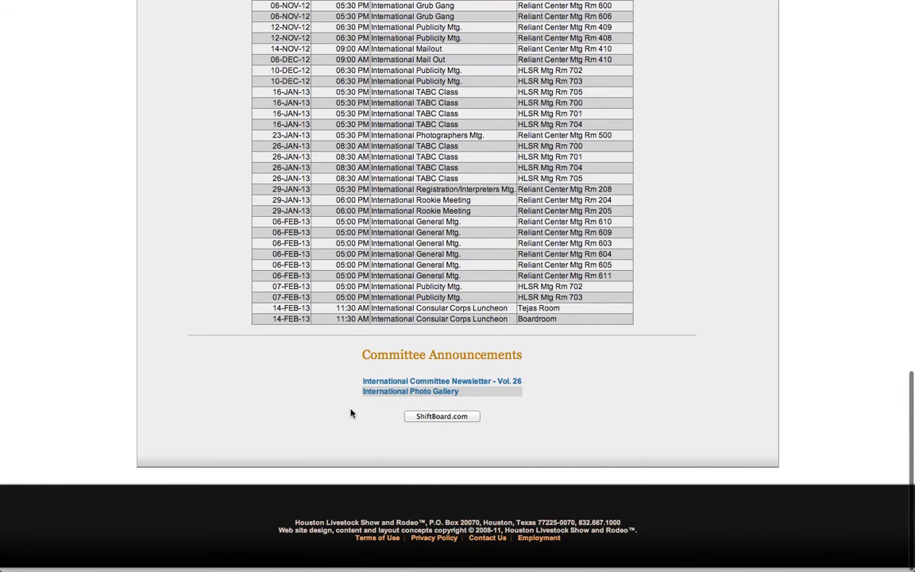
pyautogui.click(452, 418)
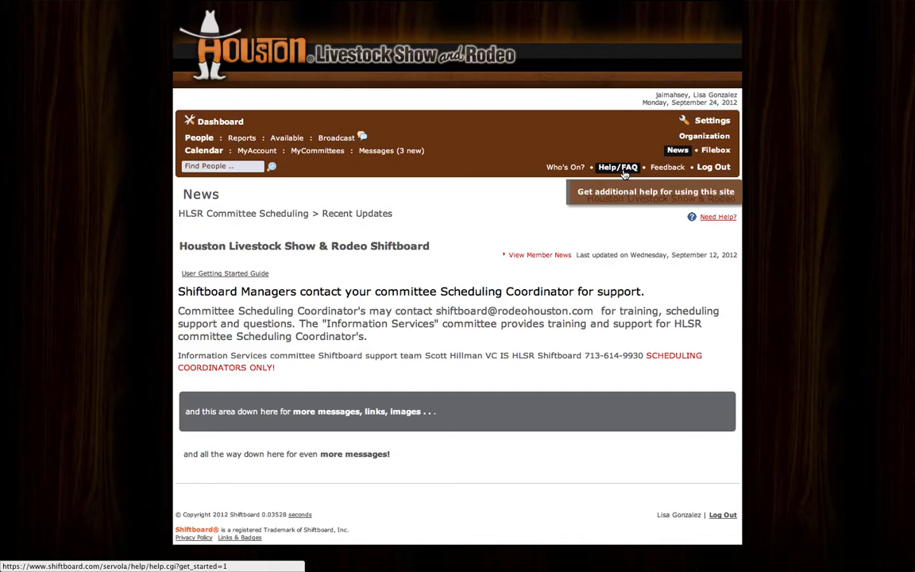
# Step: List the account's own committees and open INTL- Photography/Audio Visual
pyautogui.click(324, 158)
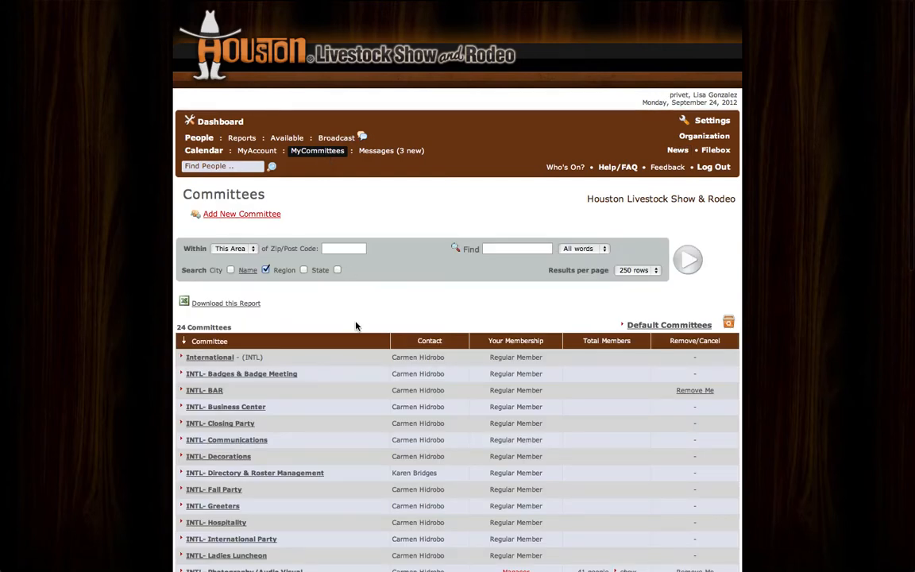
pyautogui.scroll(-1, 338, 365)
pyautogui.scroll(-5, 338, 366)
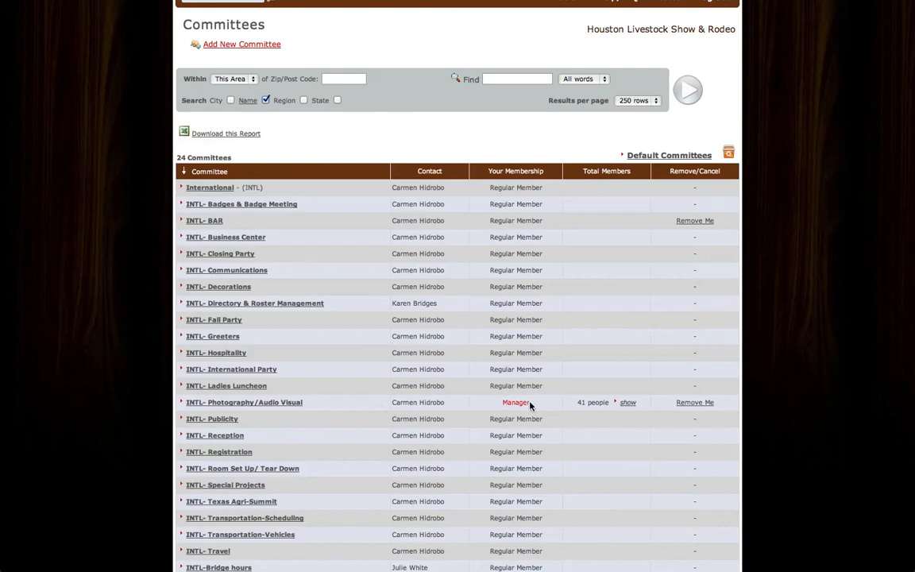
pyautogui.click(273, 403)
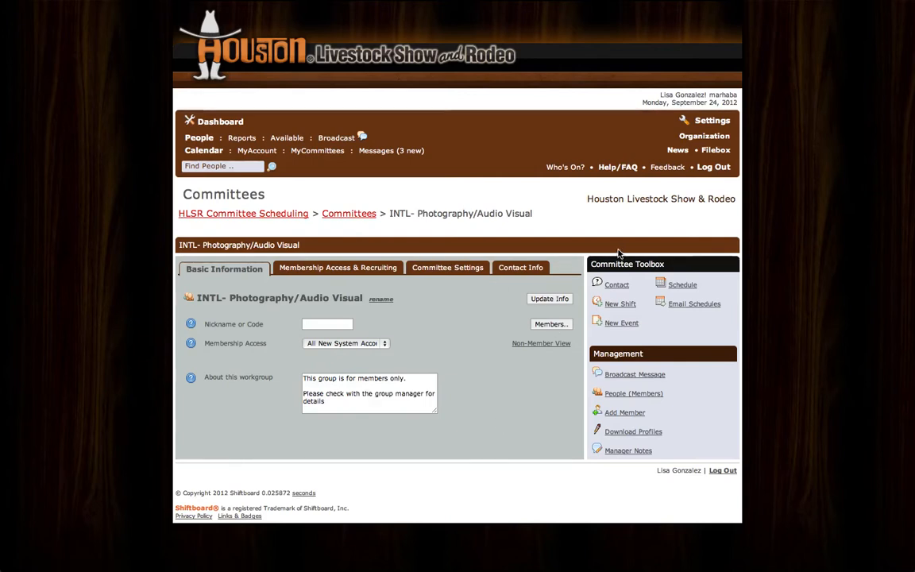
# Step: Start a new shift for the INTL- Photography/Audio Visual committee and look over its detail fields
pyautogui.click(628, 308)
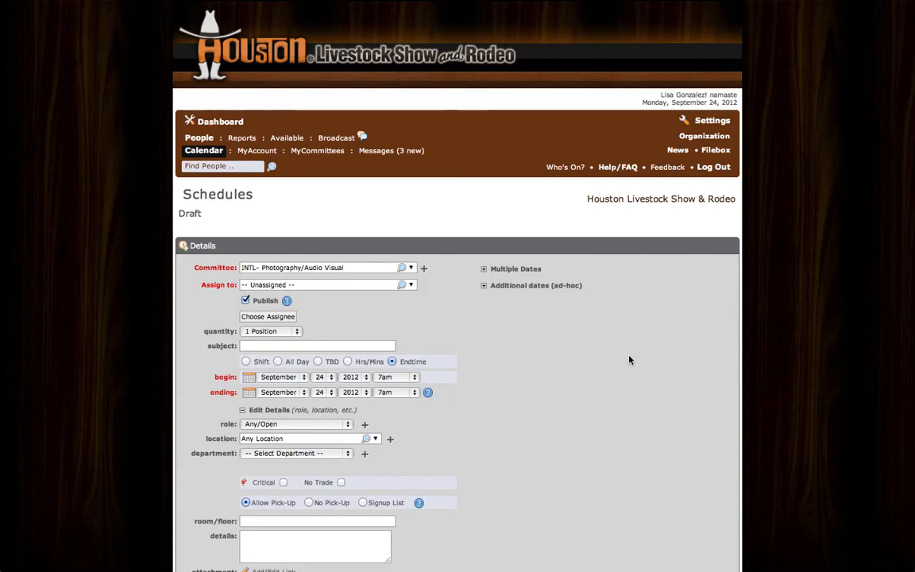
pyautogui.scroll(-2, 630, 361)
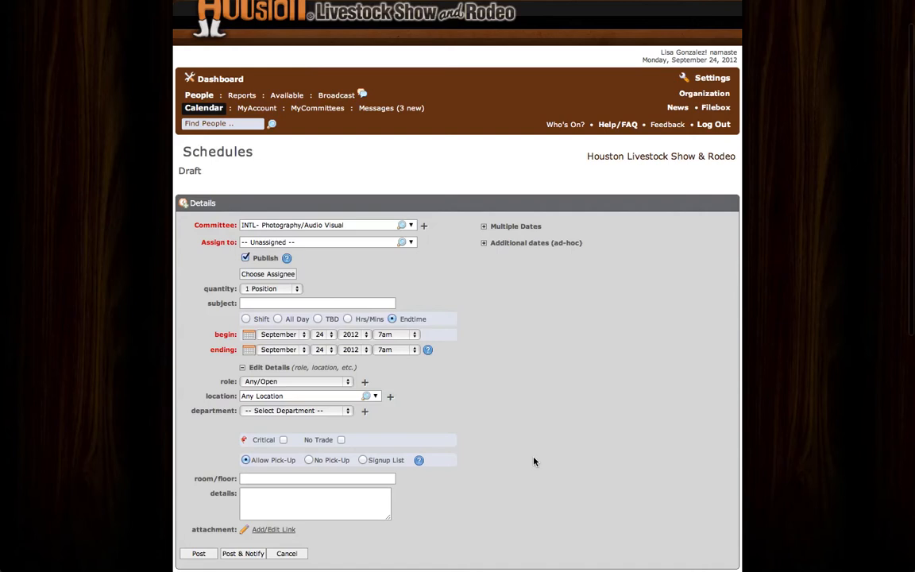
pyautogui.scroll(-3, 582, 504)
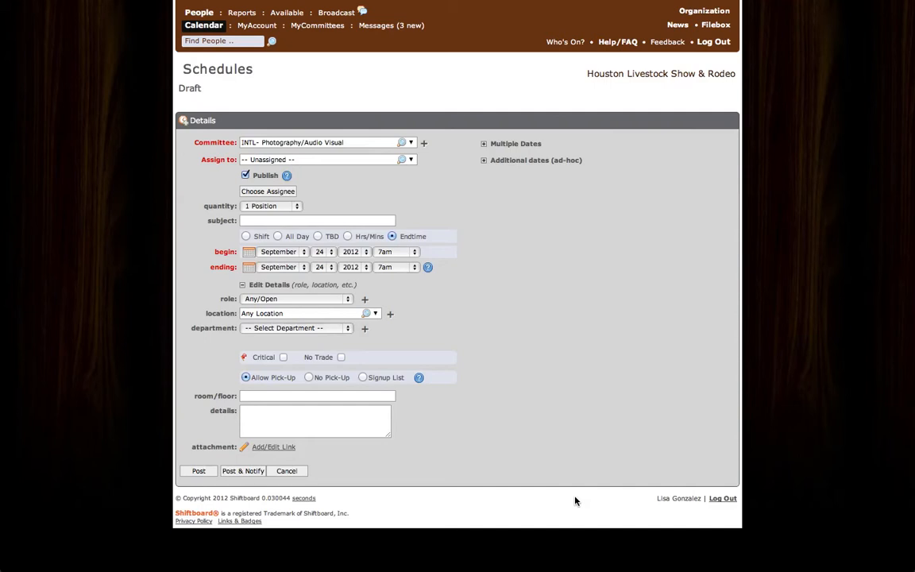
# Step: Leave full screen, switch to the 2013 shiftboard scheduling shell spreadsheet in Excel and review its dates, shift times and assignments
pyautogui.moveTo(909, 8)
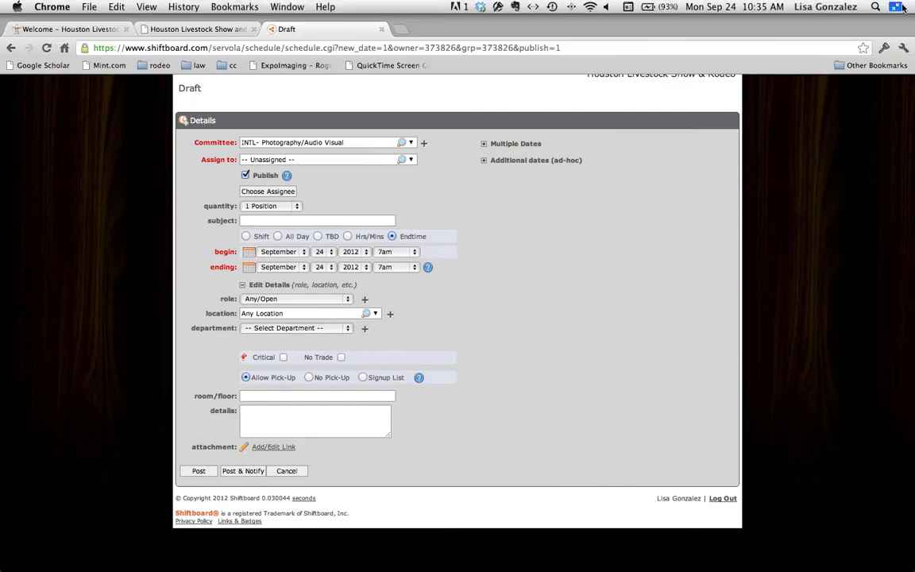
pyautogui.click(898, 8)
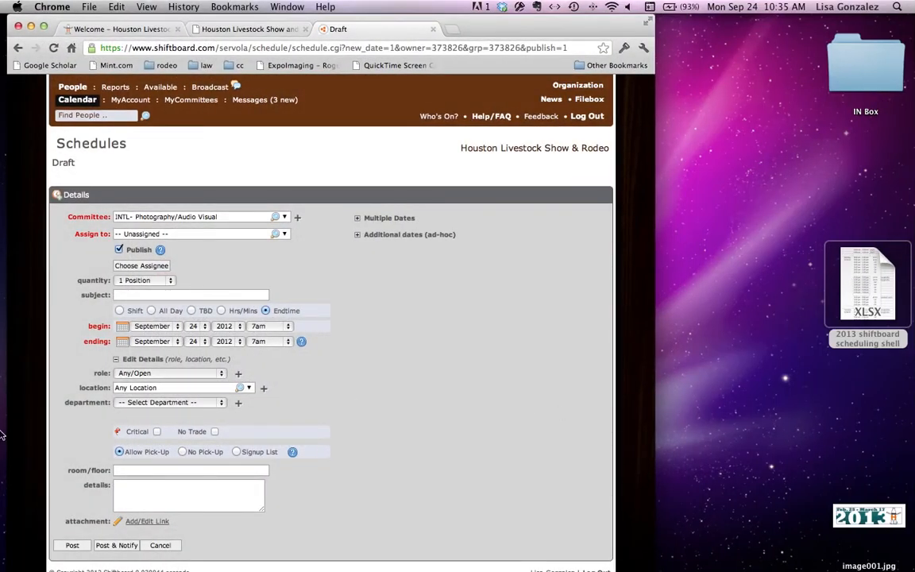
pyautogui.moveTo(2, 435)
pyautogui.click(30, 490)
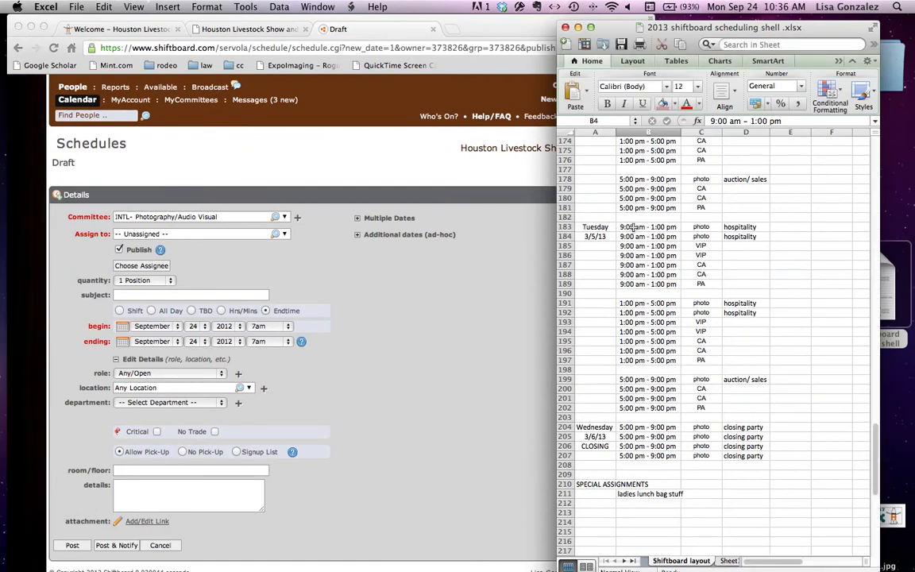
pyautogui.scroll(15, 636, 229)
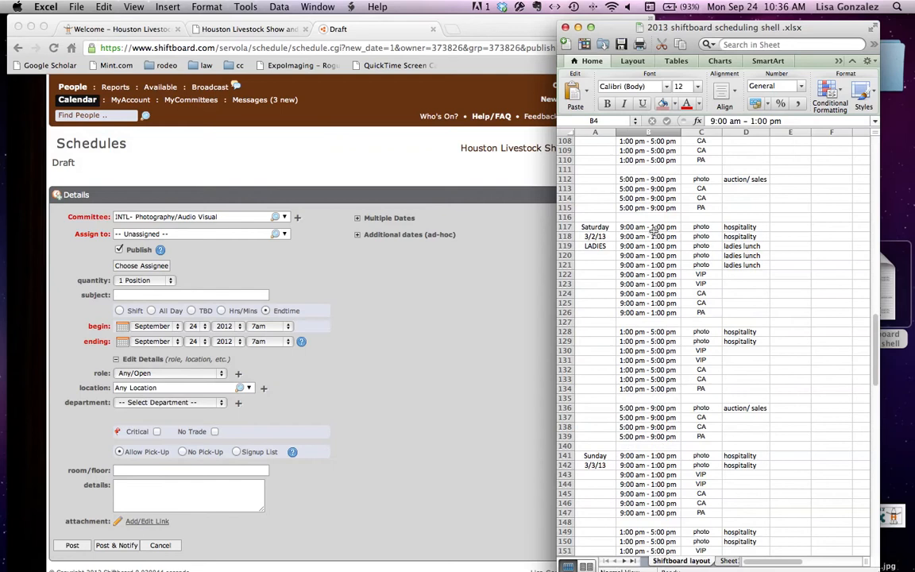
pyautogui.scroll(4, 653, 231)
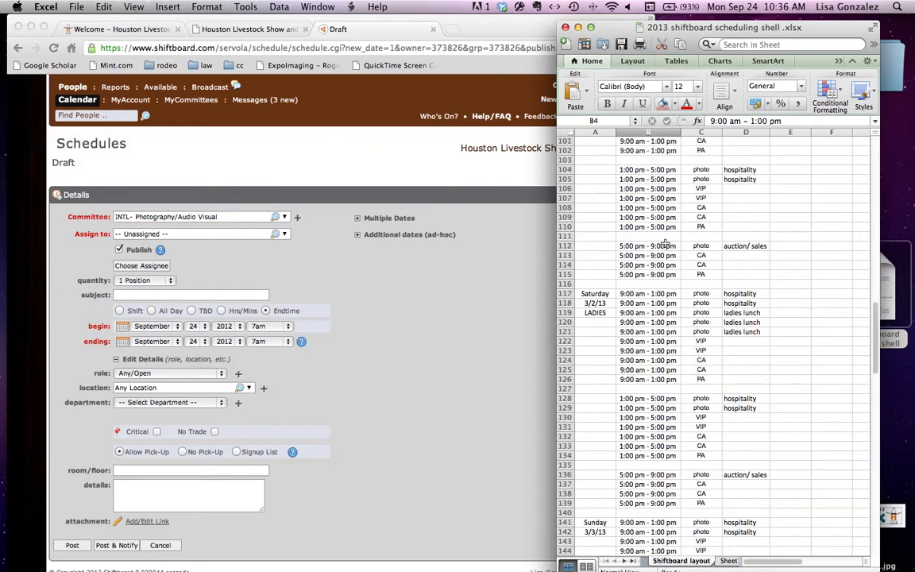
pyautogui.scroll(20, 666, 245)
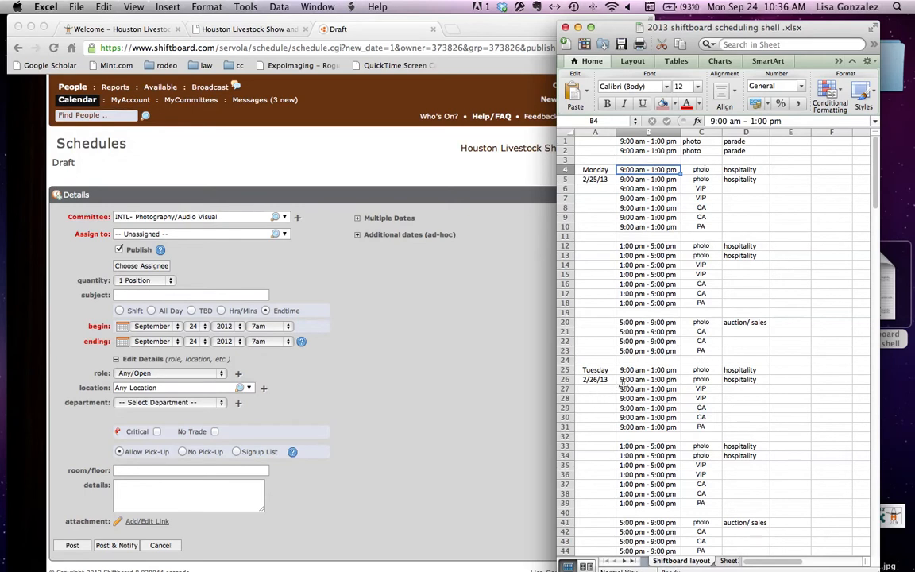
pyautogui.scroll(-10, 715, 392)
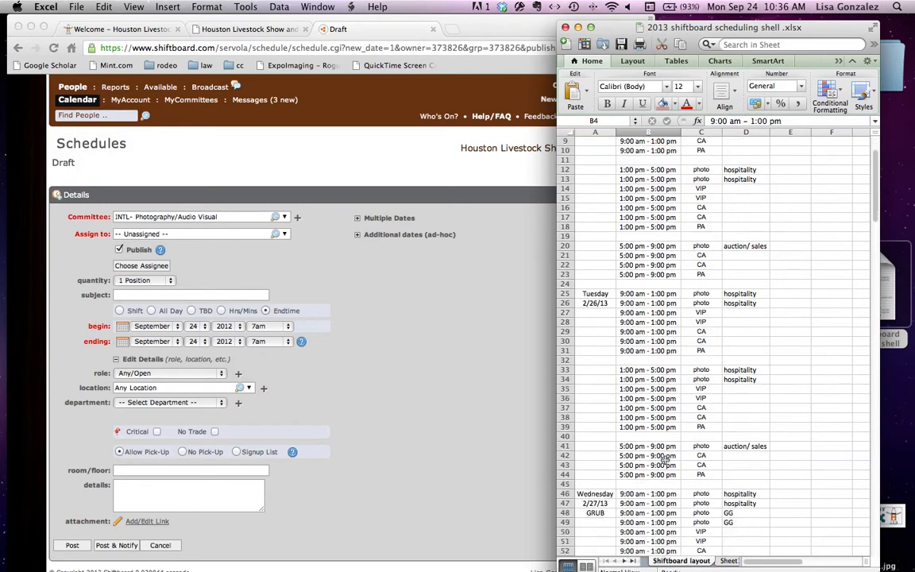
pyautogui.scroll(-10, 664, 459)
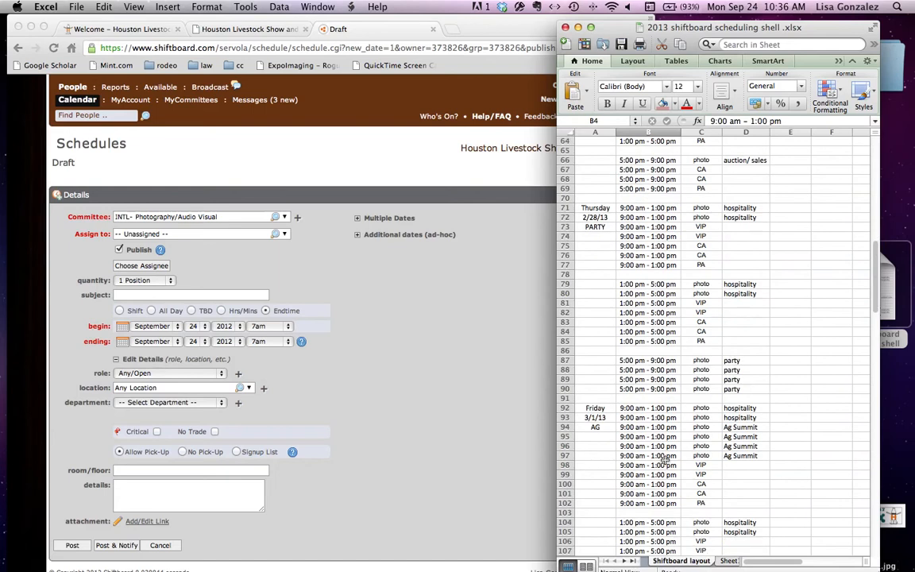
pyautogui.scroll(-15, 664, 459)
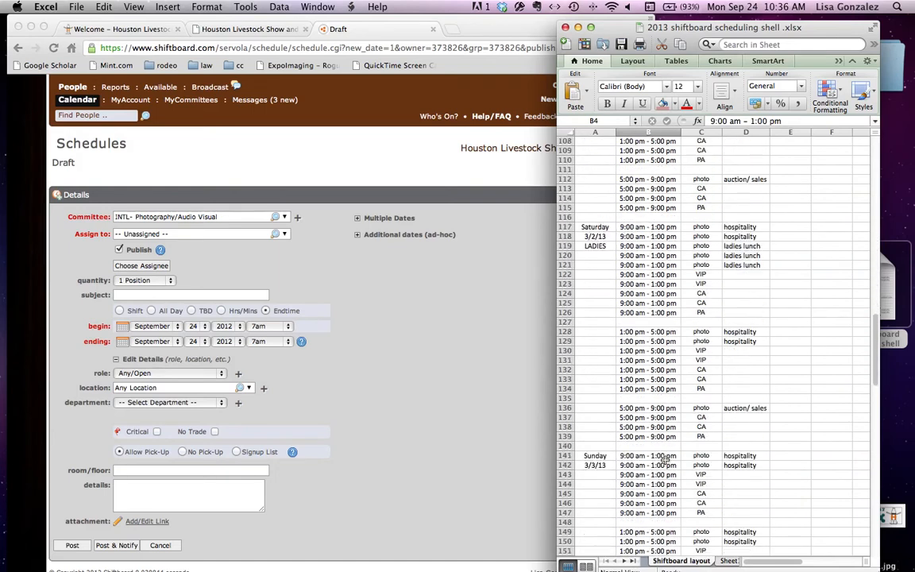
pyautogui.scroll(-12, 666, 460)
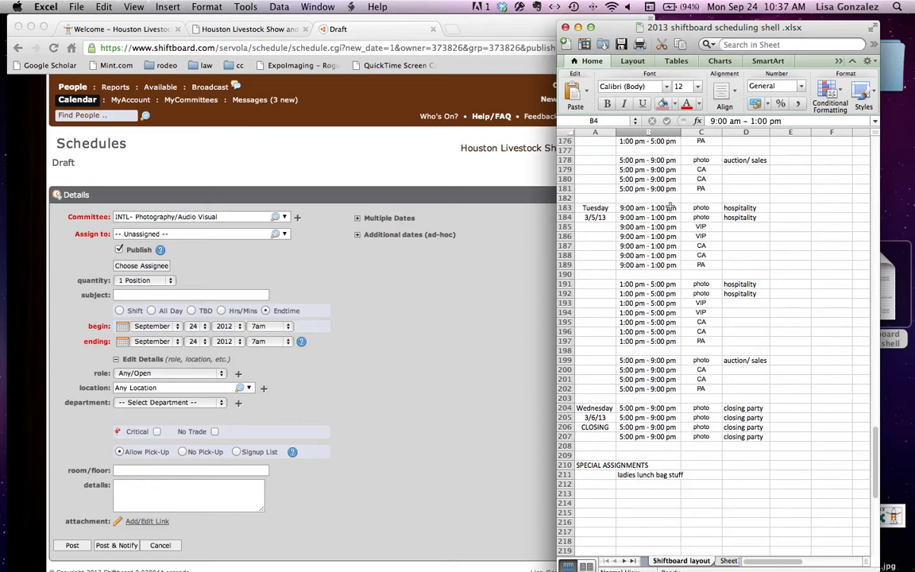
# Step: Close the scheduling spreadsheet and return to the new shift form in full-screen Chrome
pyautogui.click(565, 27)
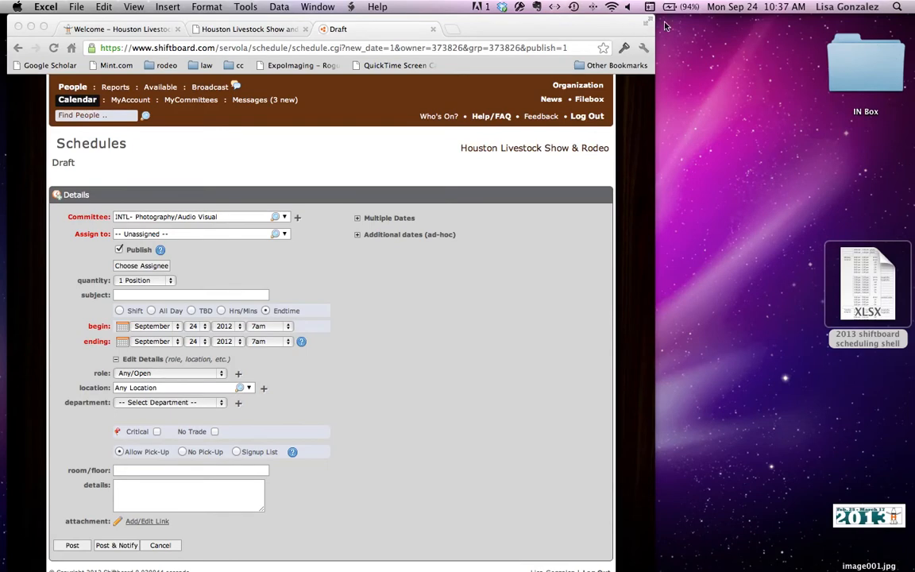
pyautogui.click(588, 23)
pyautogui.click(650, 23)
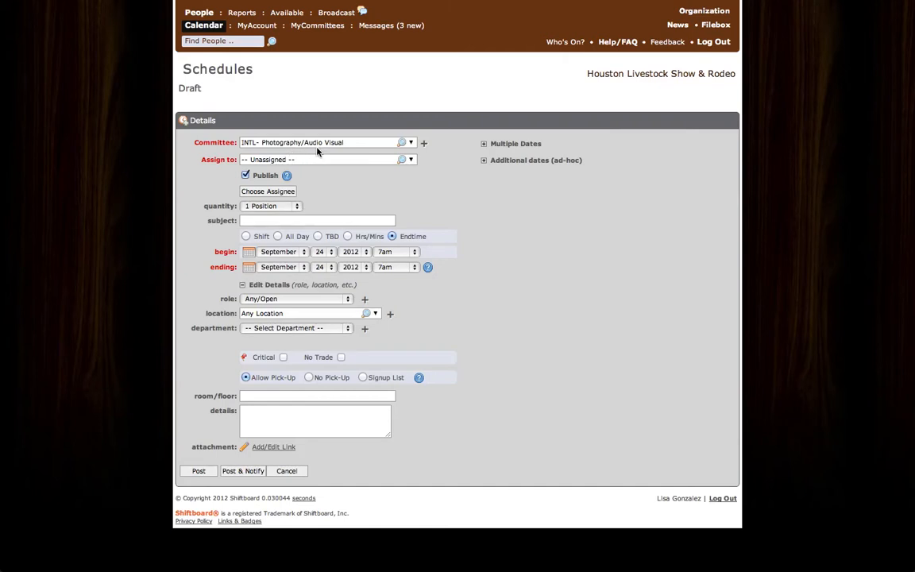
# Step: Set the shift's quantity to 2 Positions and its subject to the suggested Photography Hospitality Room
pyautogui.click(297, 208)
pyautogui.click(299, 213)
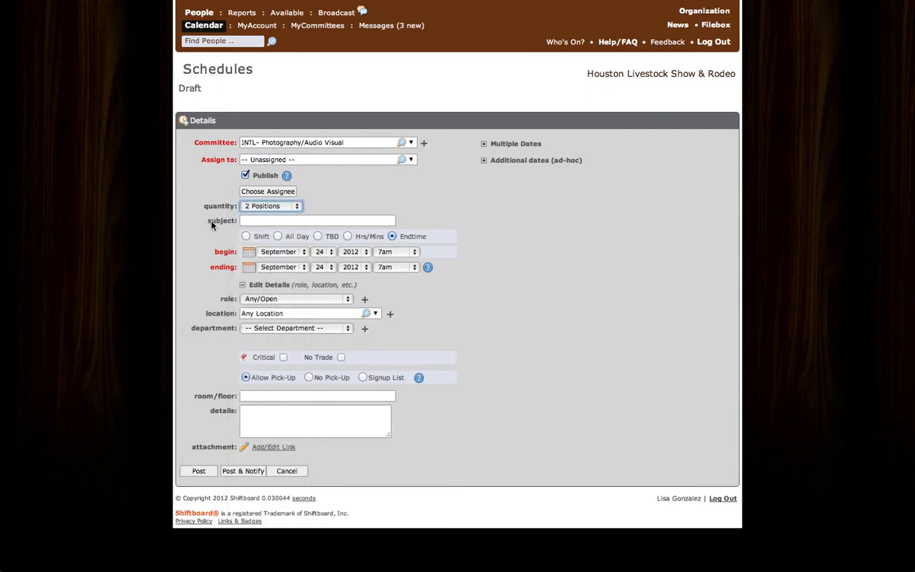
pyautogui.click(246, 222)
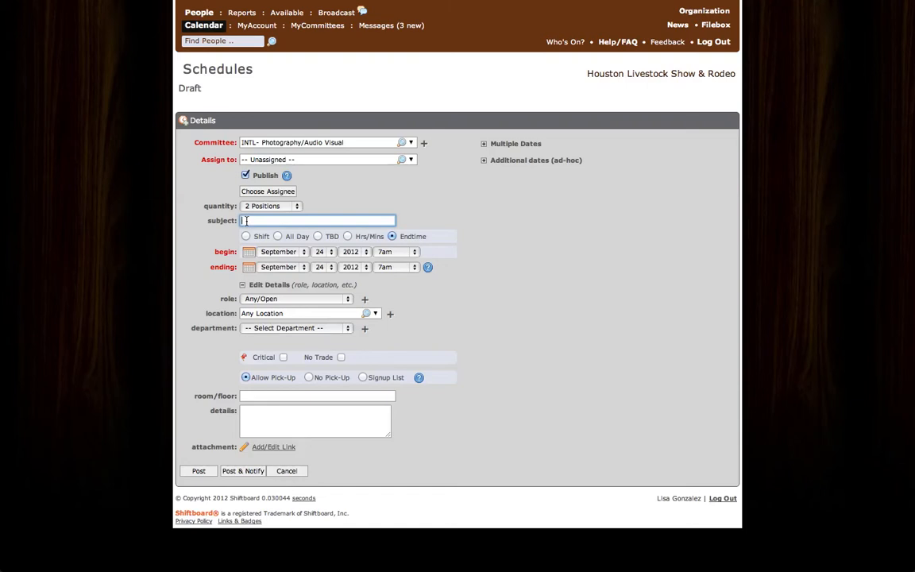
pyautogui.write('pho')
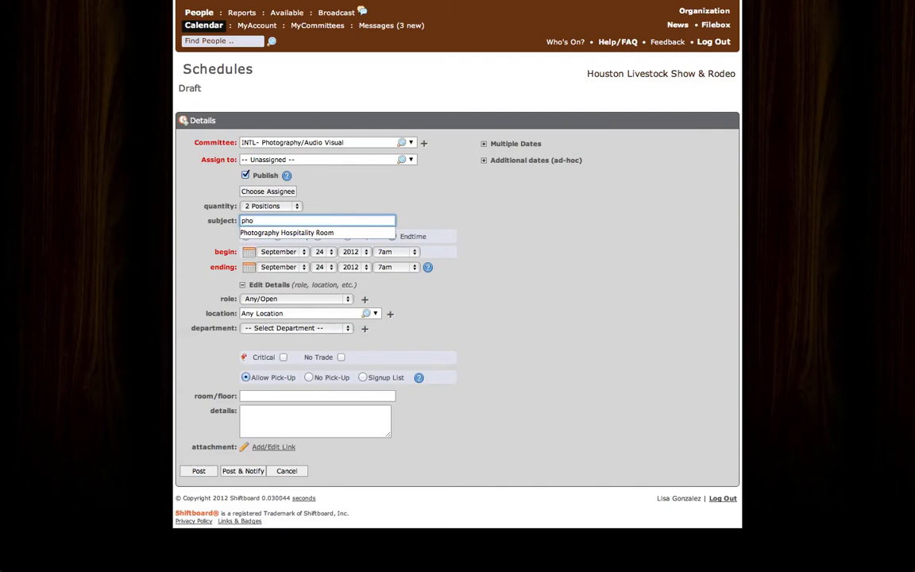
pyautogui.press('Down')
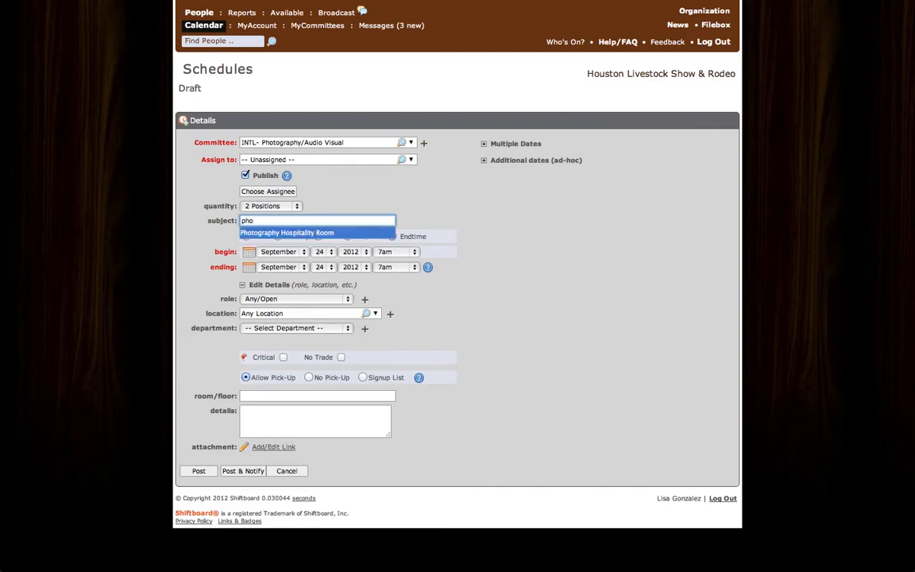
pyautogui.press('Return')
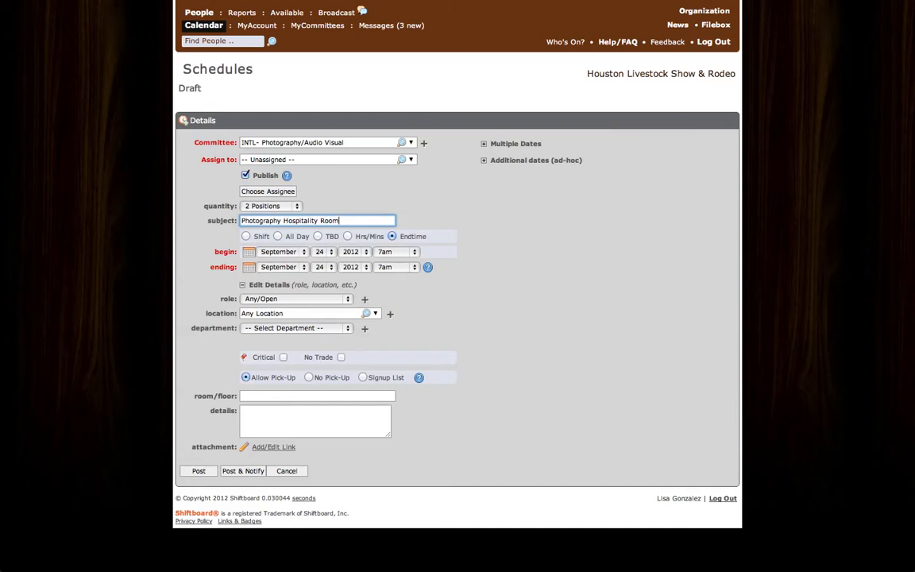
# Step: Set the shift's begin date to February 25, 2013
pyautogui.click(304, 256)
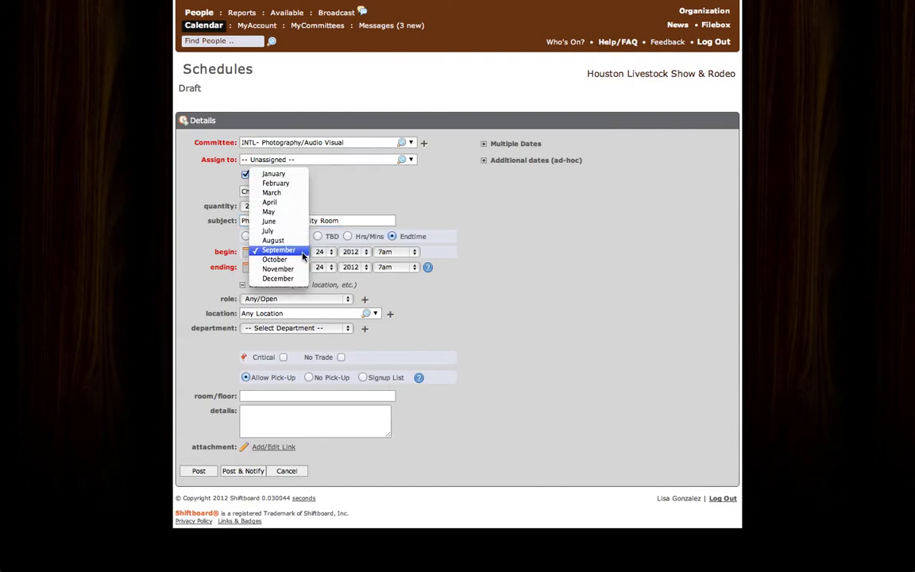
pyautogui.click(290, 185)
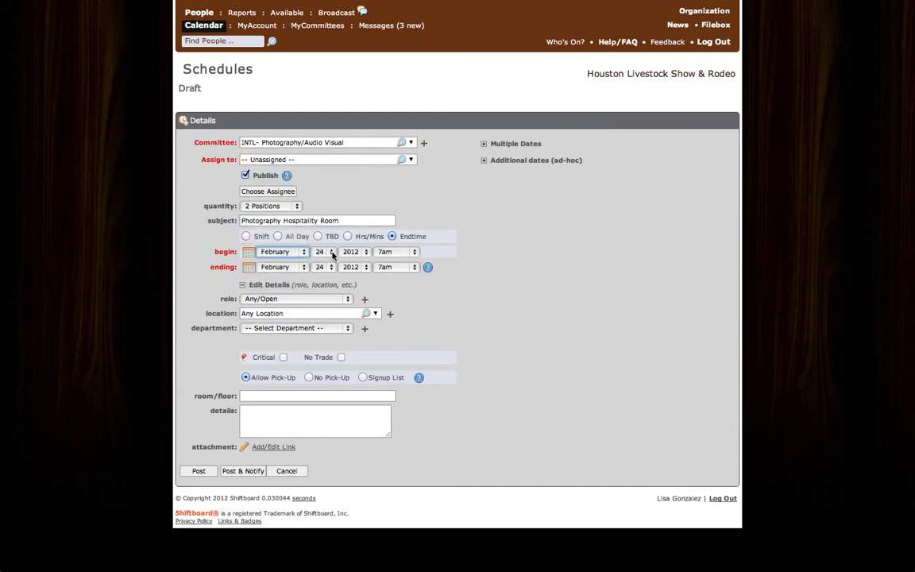
pyautogui.click(320, 251)
pyautogui.click(322, 259)
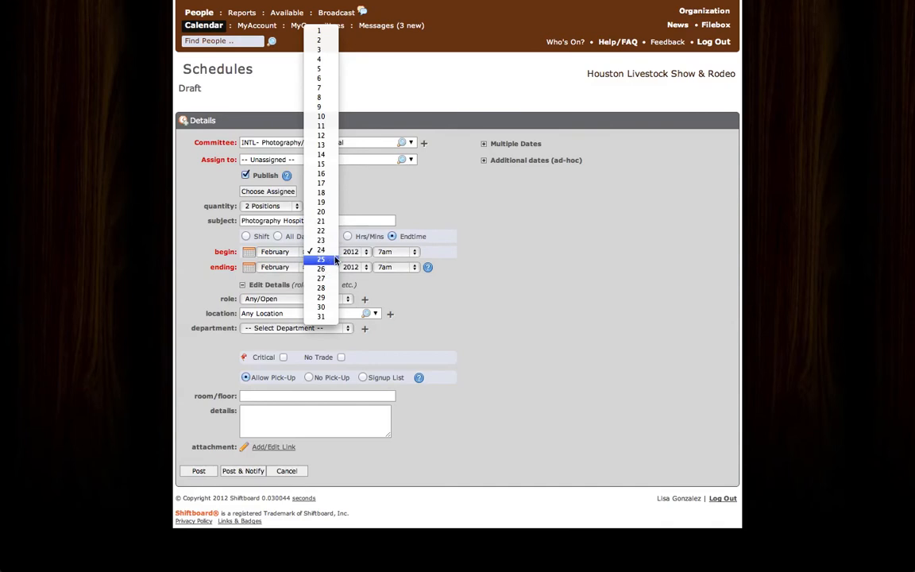
pyautogui.click(365, 252)
pyautogui.click(352, 259)
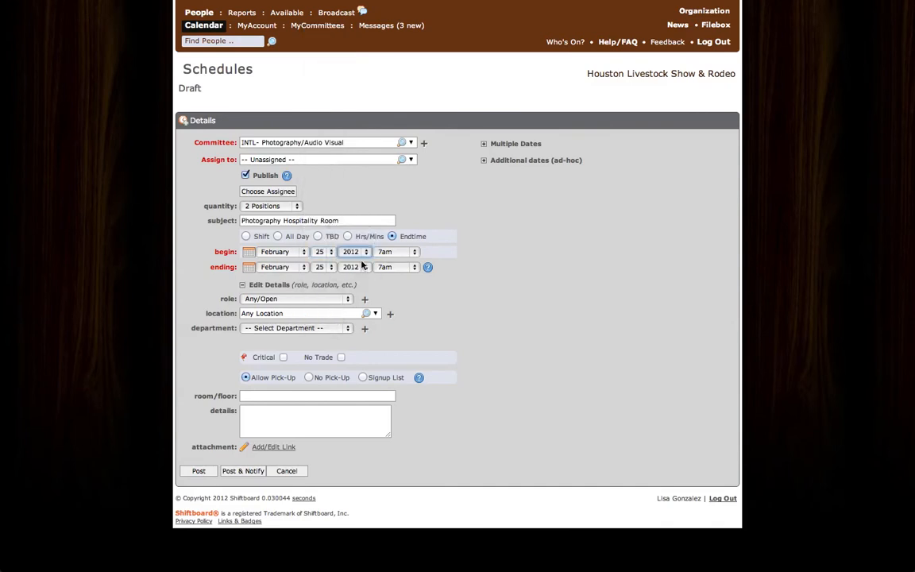
# Step: Set the shift's begin time to 9am and its ending time to 1pm
pyautogui.click(413, 253)
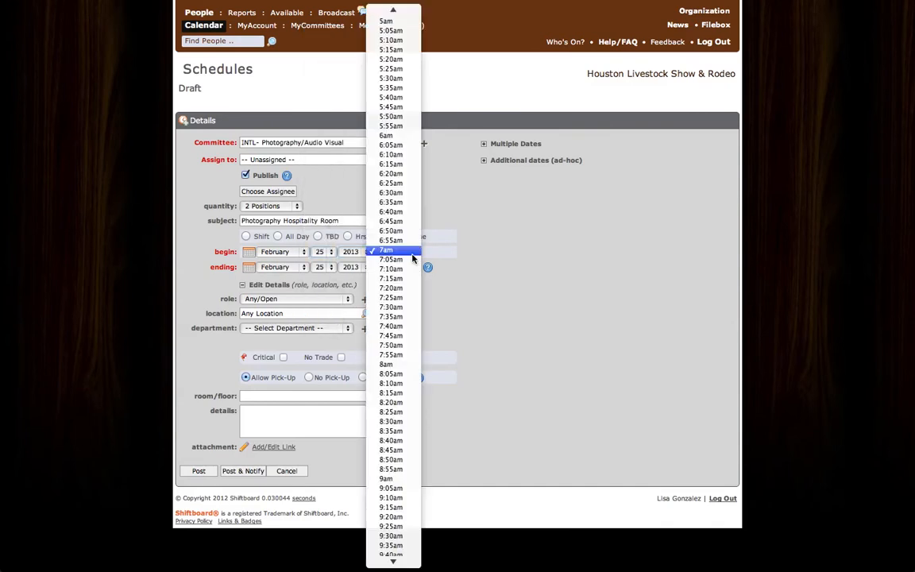
pyautogui.scroll(-2, 389, 509)
pyautogui.click(389, 435)
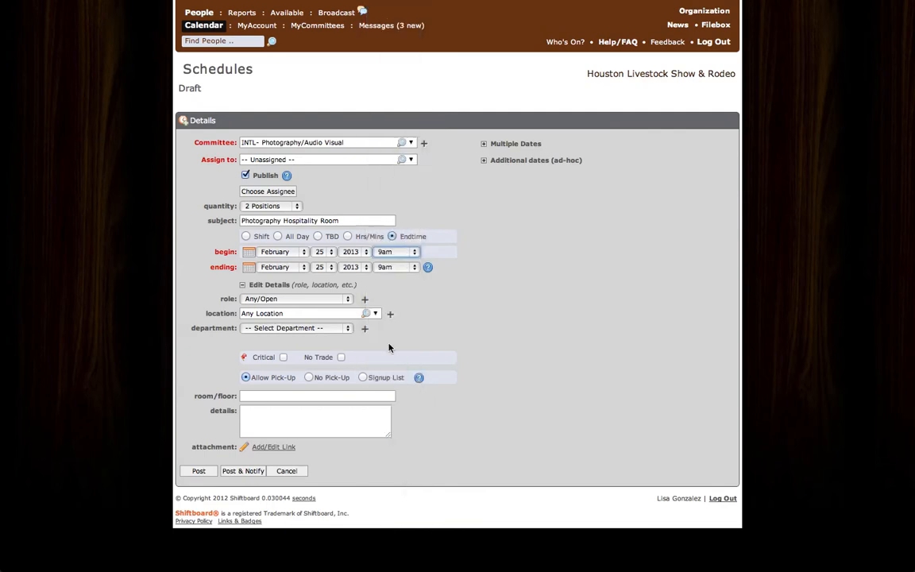
pyautogui.click(416, 267)
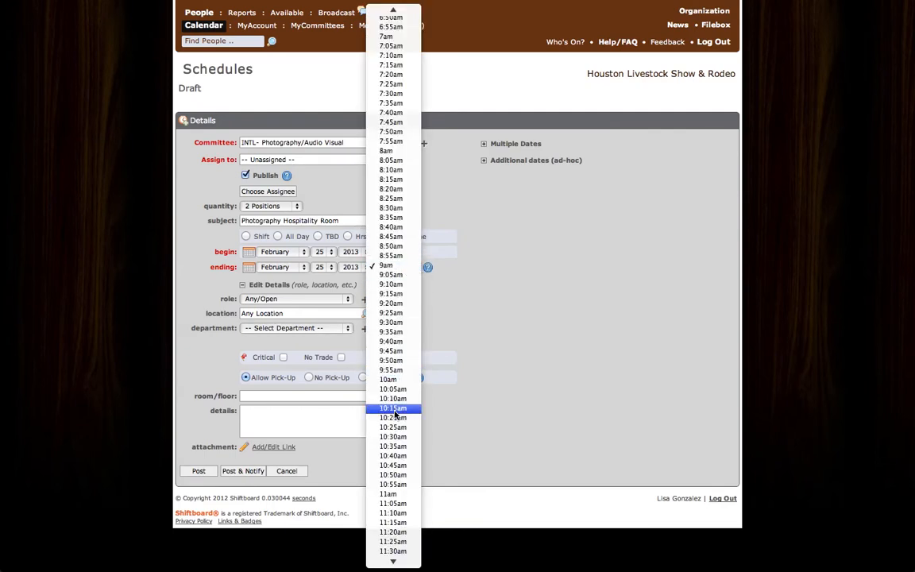
pyautogui.scroll(-5, 395, 413)
pyautogui.scroll(-3, 395, 413)
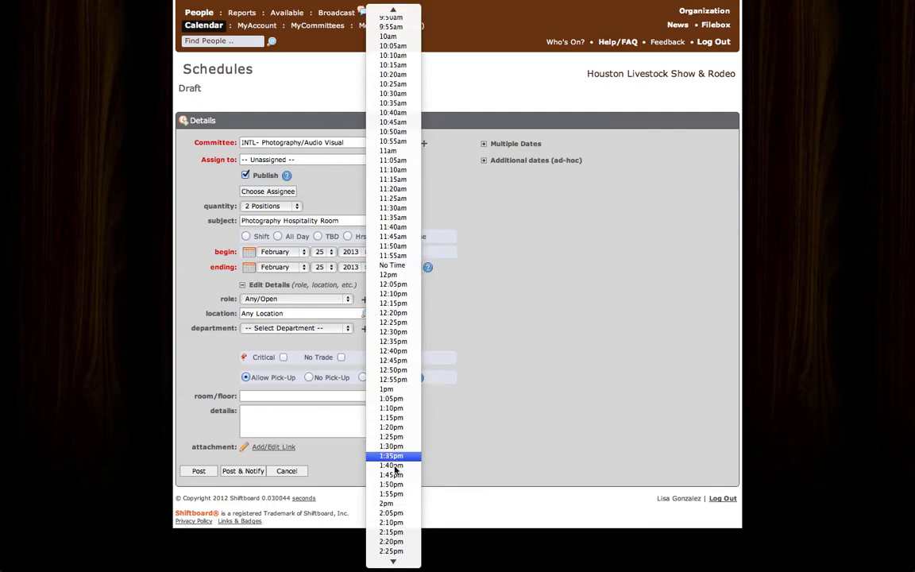
pyautogui.click(402, 390)
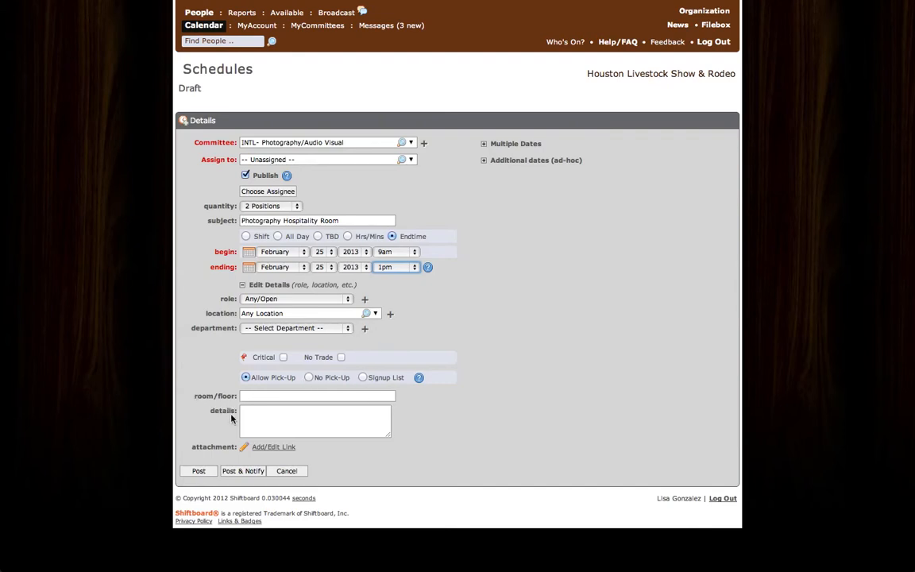
# Step: Fill in the room/floor with the suggested International Room
pyautogui.click(252, 396)
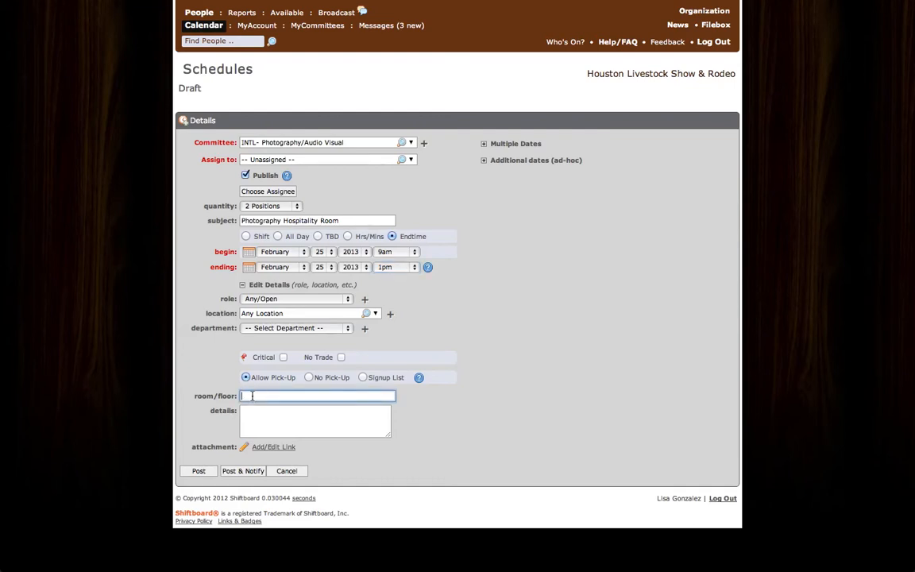
pyautogui.write('Int')
pyautogui.press('Down')
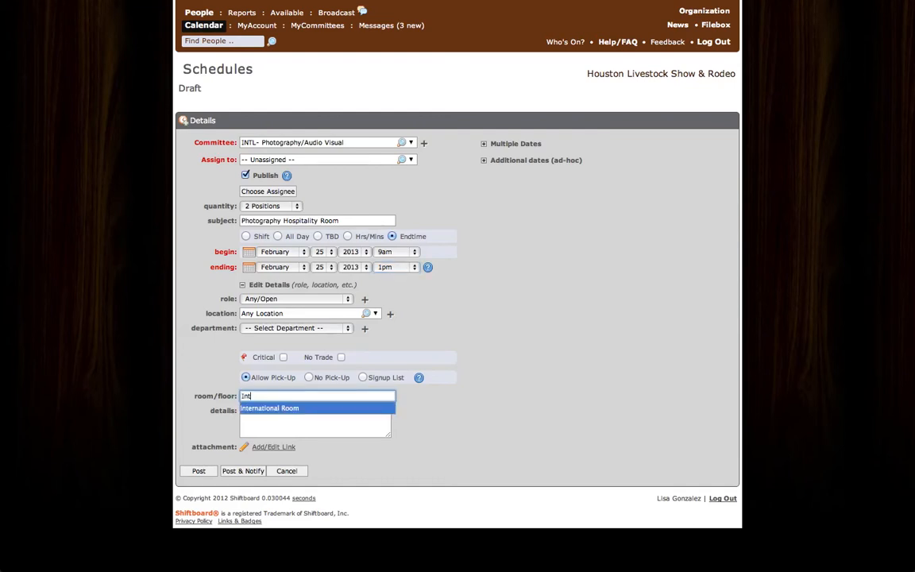
pyautogui.press('Return')
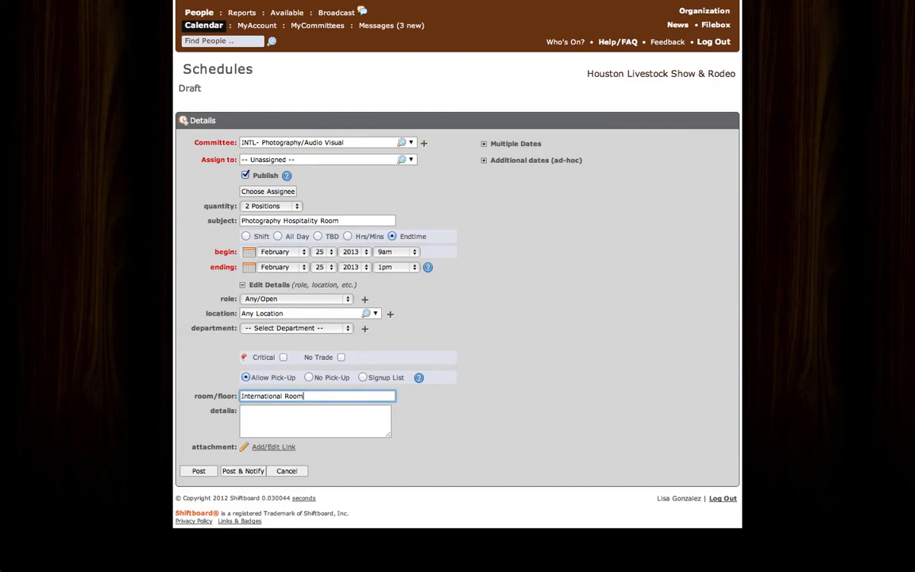
# Step: Enter "Please bring 2 SIM cards for your photo assignment." in the shift's details
pyautogui.click(270, 421)
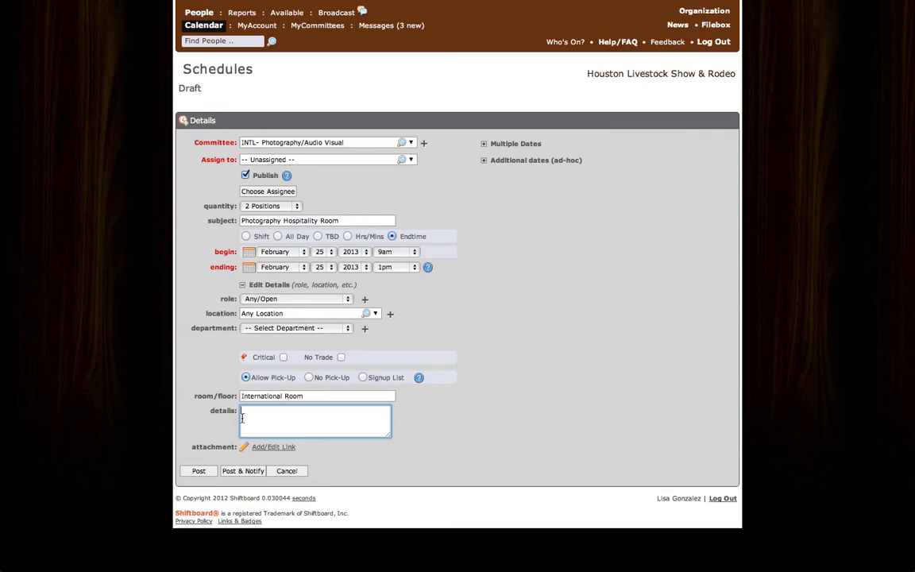
pyautogui.write('Please bring 2 A')
pyautogui.press('BackSpace')
pyautogui.write('SIM cards for your photo assignem')
pyautogui.press('BackSpace')
pyautogui.press('BackSpace')
pyautogui.write('ment.')
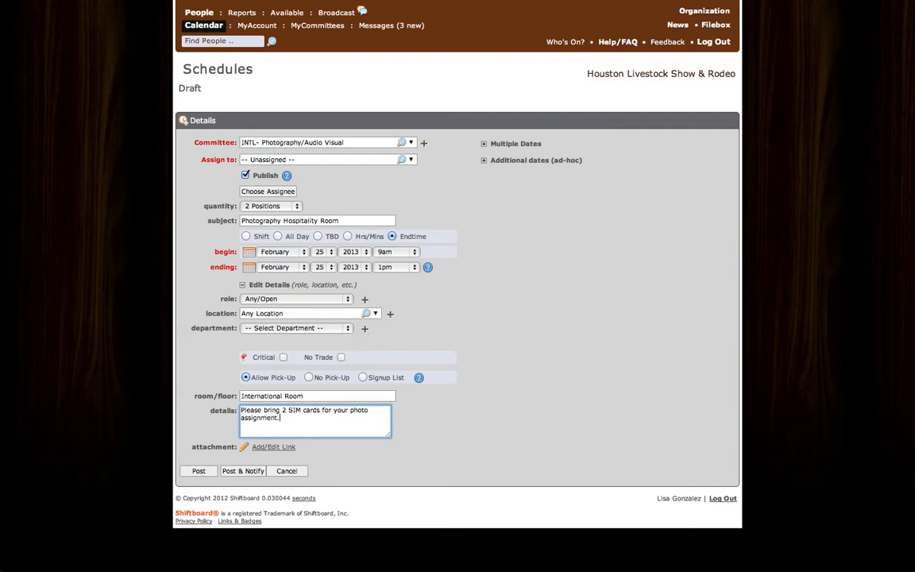
pyautogui.write('  Please')
# Step: Add "Please arrive 15 minutes early. Please sign-in at the Photo Desk." to the shift's details, correcting the misspelled word
pyautogui.press('BackSpace')
pyautogui.press('BackSpace')
pyautogui.press('BackSpace')
pyautogui.press('BackSpace')
pyautogui.press('BackSpace')
pyautogui.press('BackSpace')
pyautogui.write('lease arrive 15 minutes early.  Please sig')
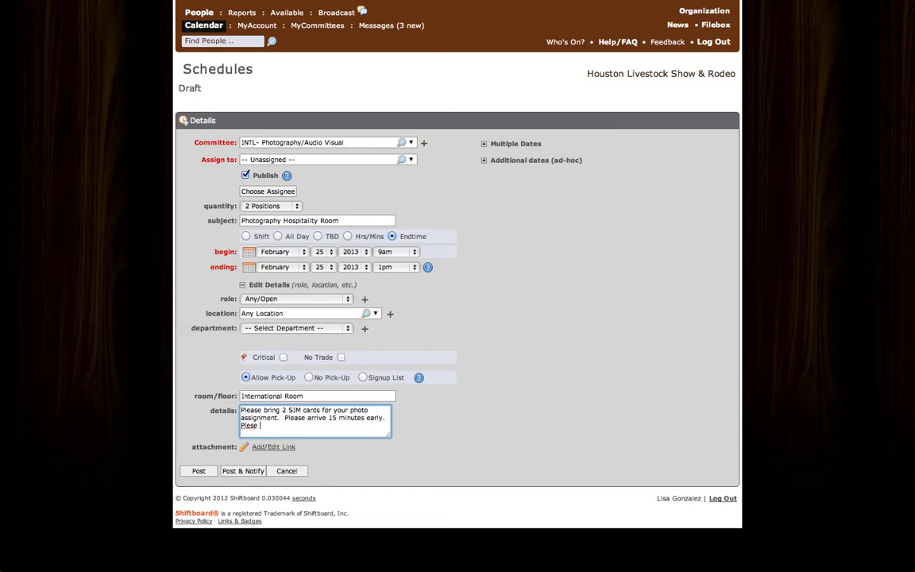
pyautogui.write('n-in at the Photo Desk')
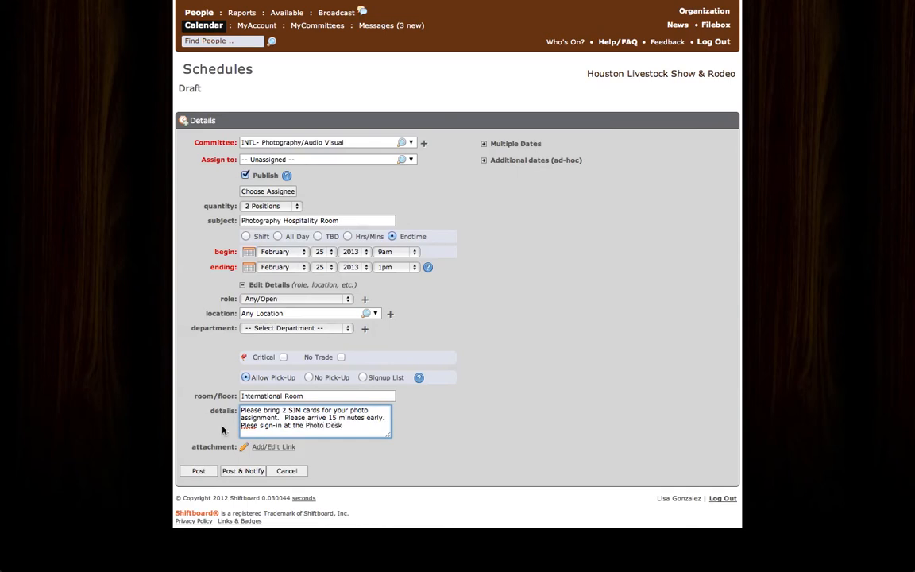
pyautogui.click(252, 425)
pyautogui.write('a')
pyautogui.click(354, 425)
pyautogui.write('.')
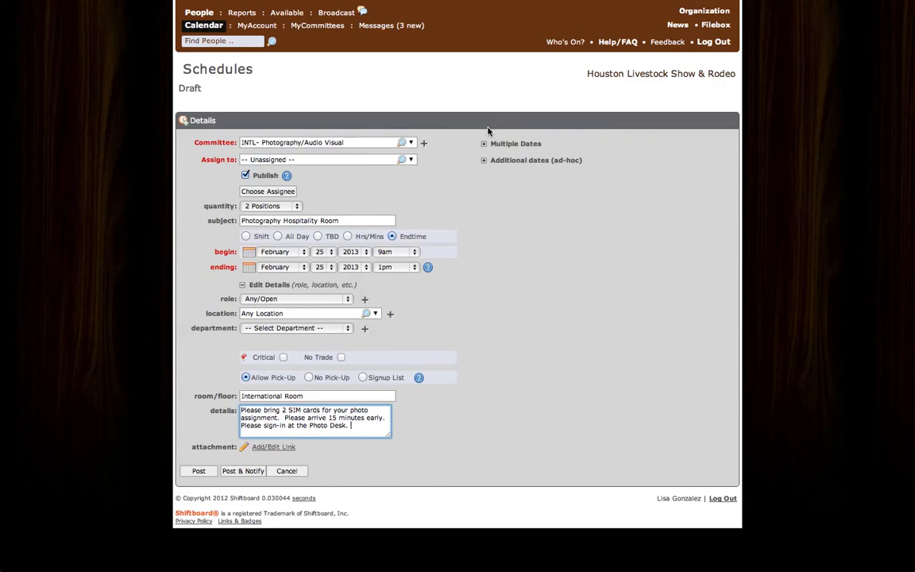
# Step: Repeat the shift on multiple dates with an end date range of March 5, 2013, and post it without notifying
pyautogui.click(485, 147)
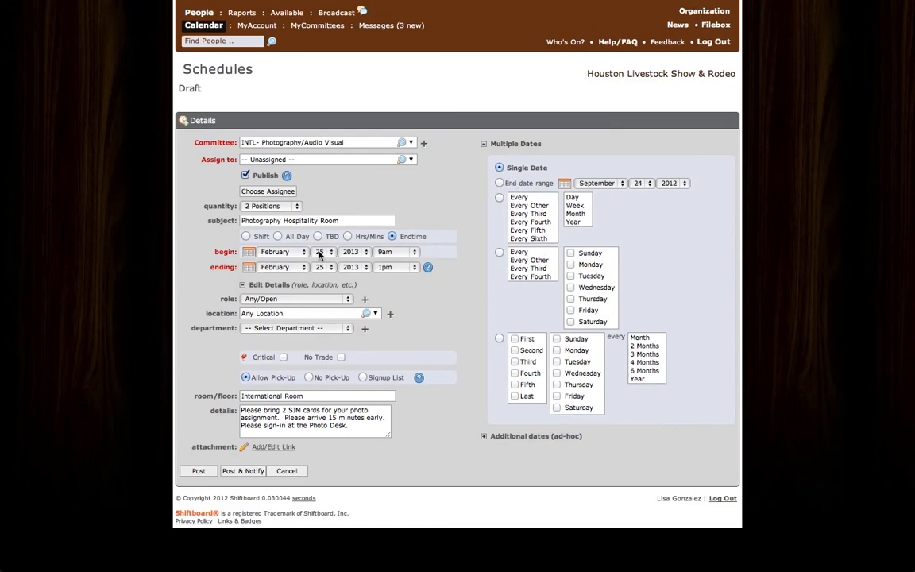
pyautogui.click(500, 184)
pyautogui.click(595, 183)
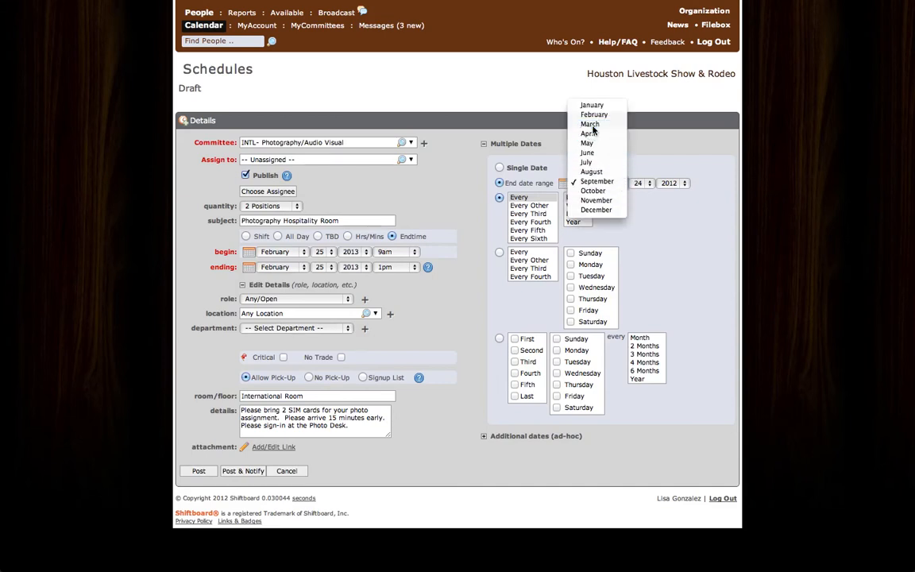
pyautogui.click(591, 125)
pyautogui.click(649, 183)
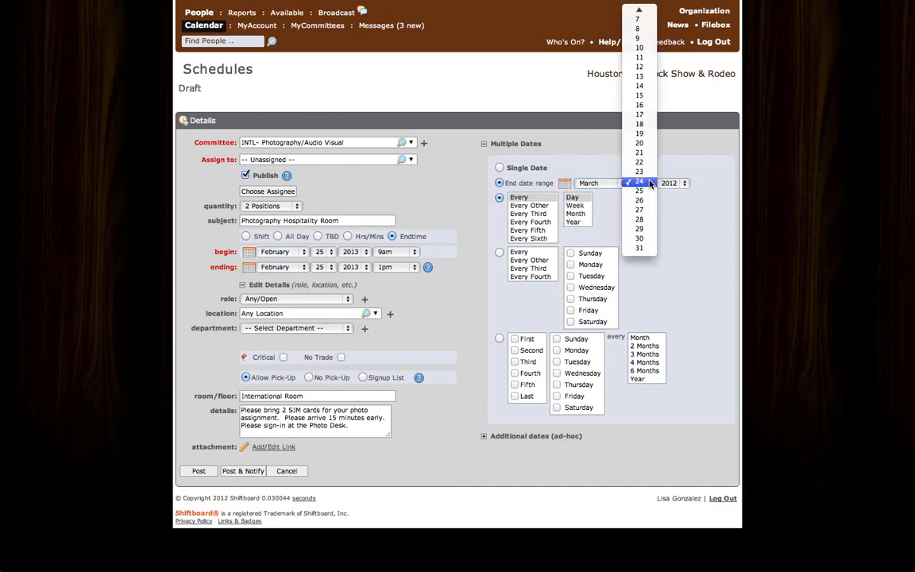
pyautogui.moveTo(640, 15)
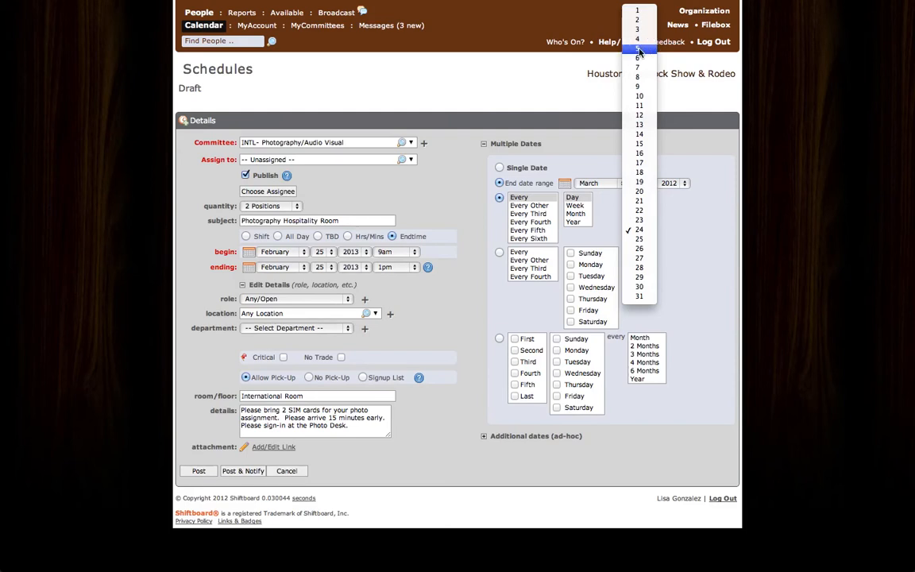
pyautogui.click(639, 51)
pyautogui.click(684, 183)
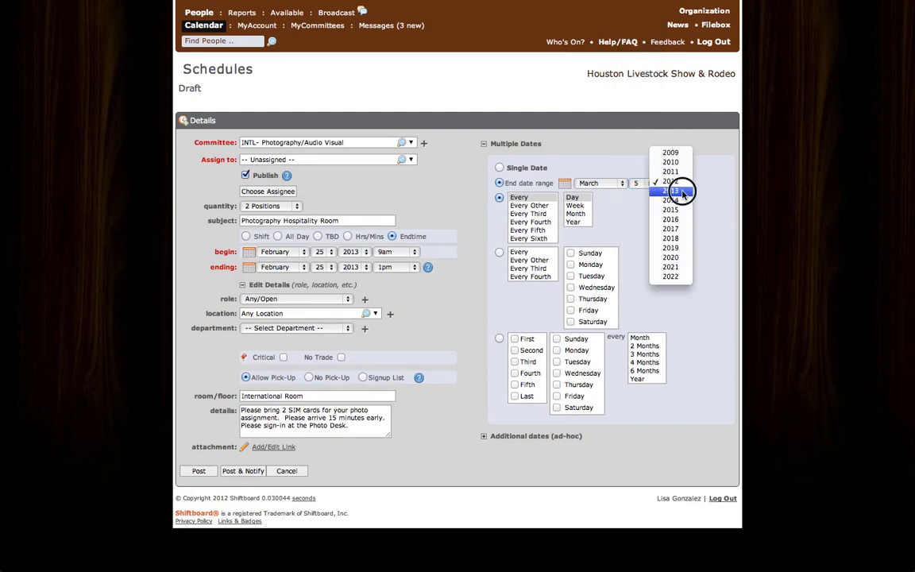
pyautogui.click(684, 191)
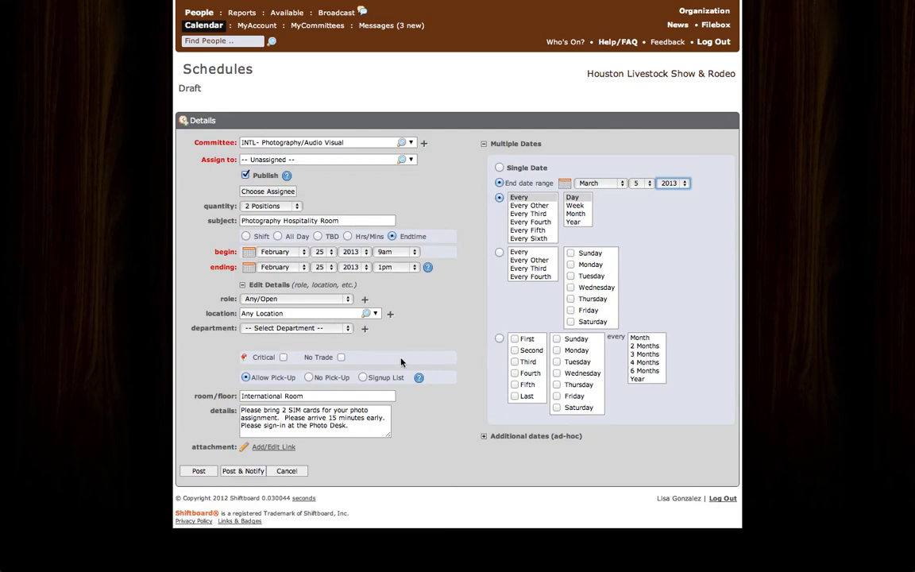
pyautogui.click(198, 472)
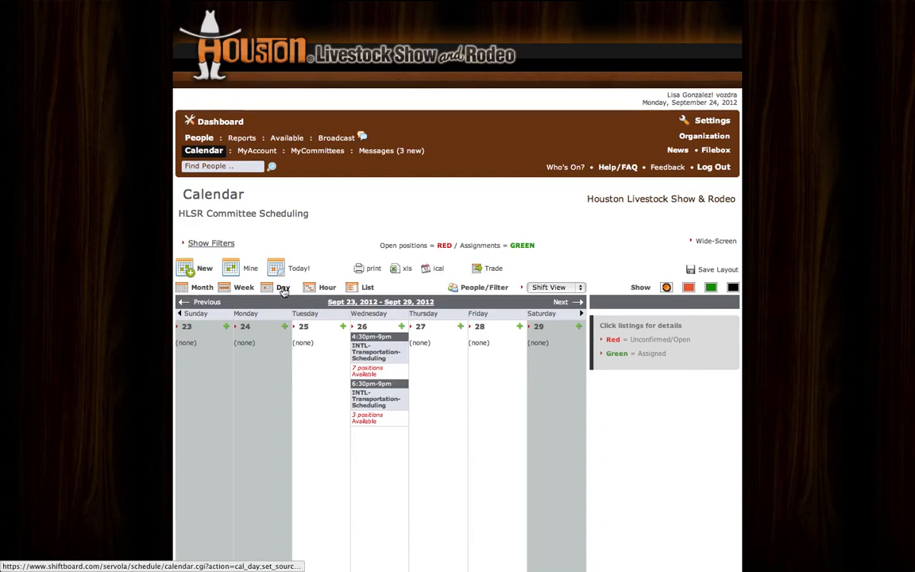
# Step: Show the calendar by month and review the posted Photography/Audio Visual shifts, opening the February 25, 2013 listing and continuing to March 2013
pyautogui.click(203, 289)
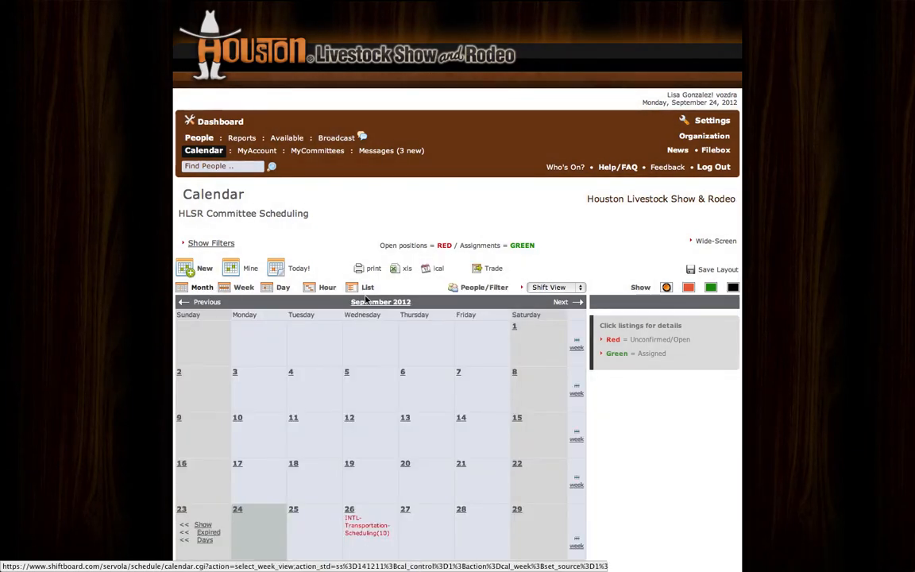
pyautogui.click(569, 304)
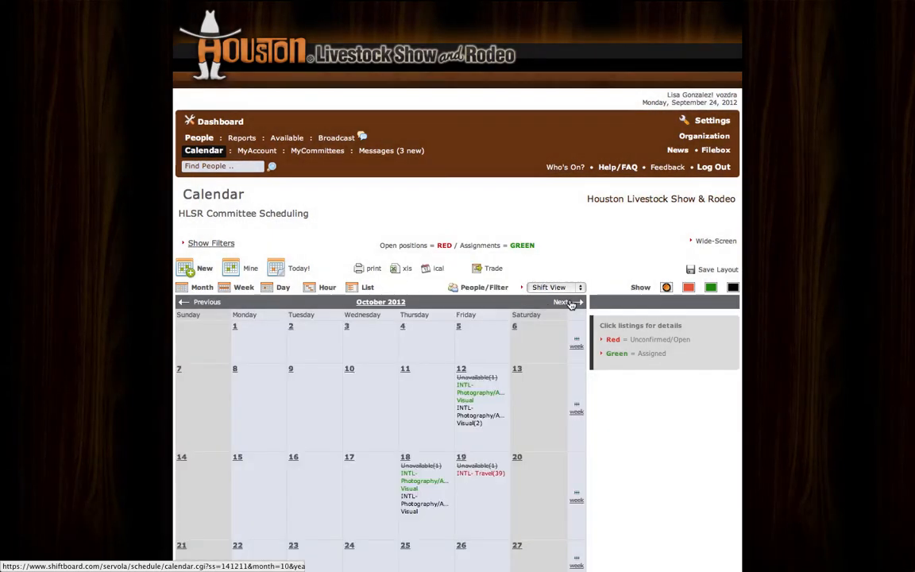
pyautogui.click(569, 304)
pyautogui.click(569, 303)
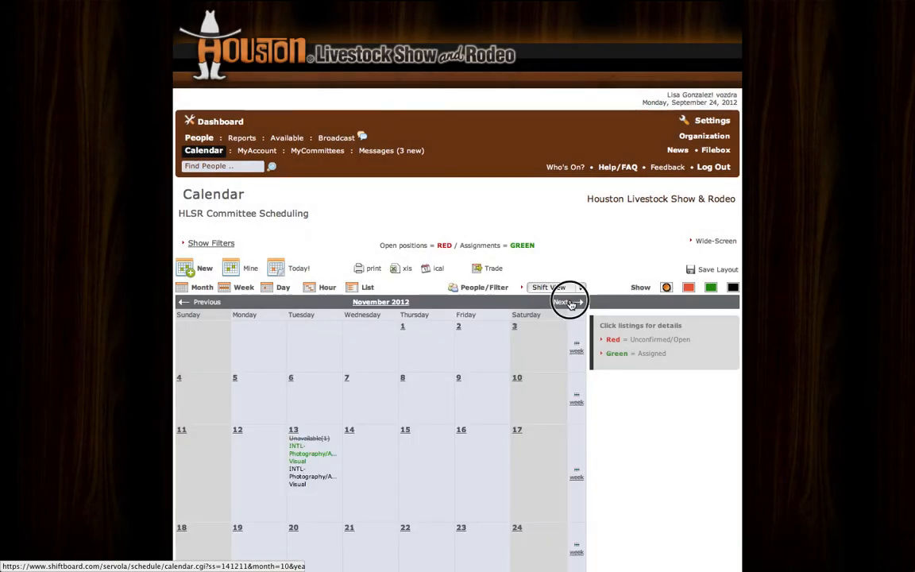
pyautogui.click(570, 303)
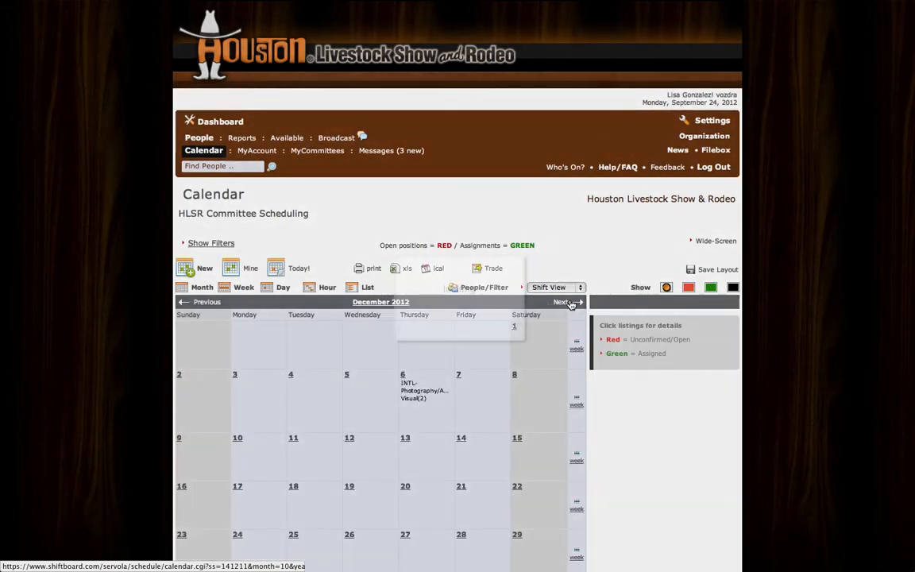
pyautogui.click(569, 303)
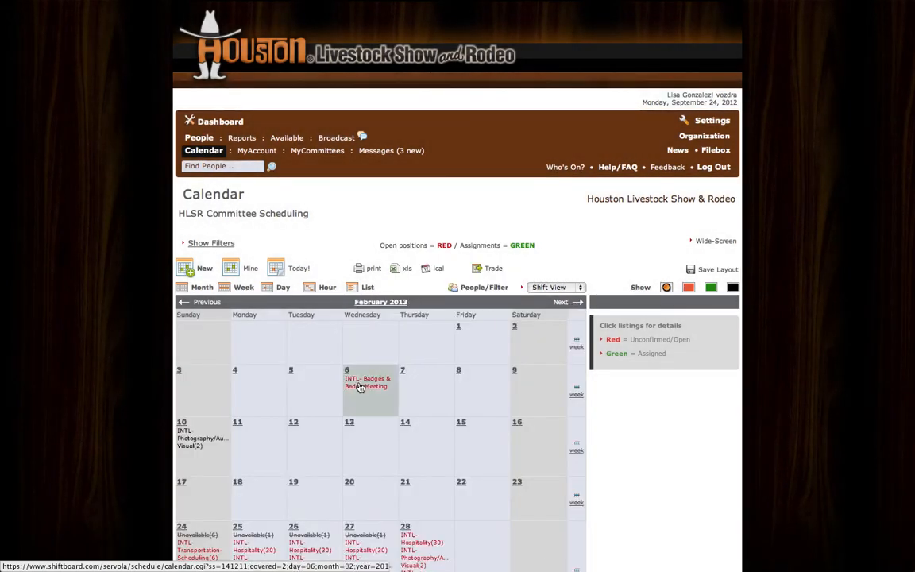
pyautogui.scroll(-3, 302, 405)
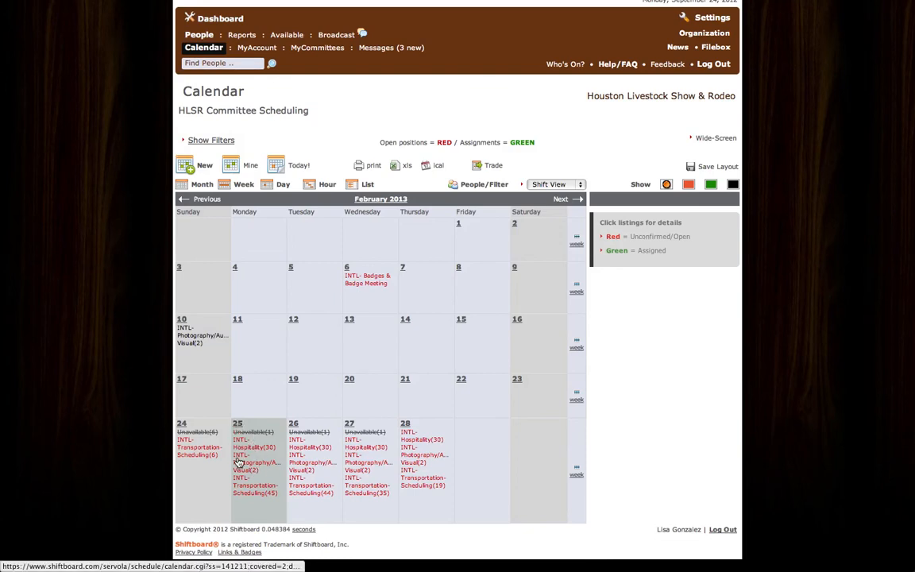
pyautogui.click(265, 469)
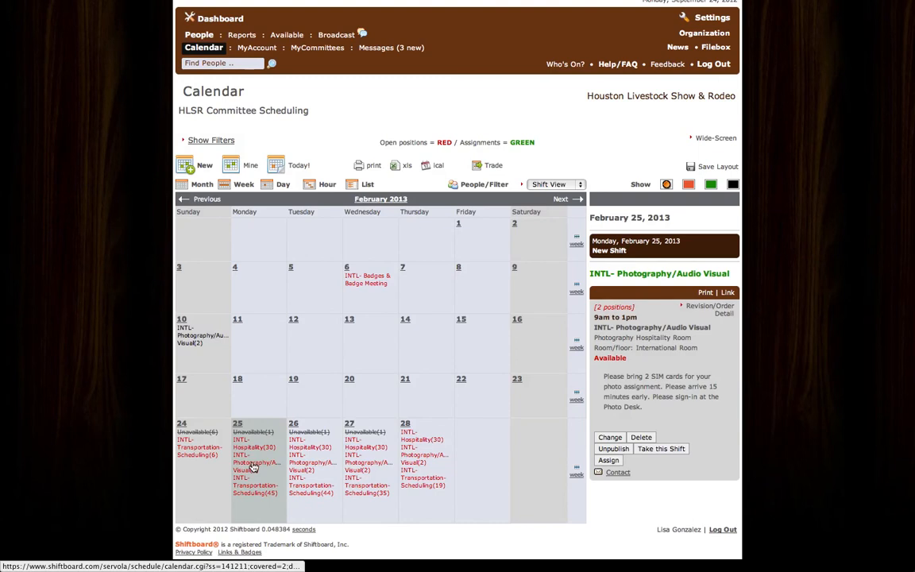
pyautogui.click(557, 200)
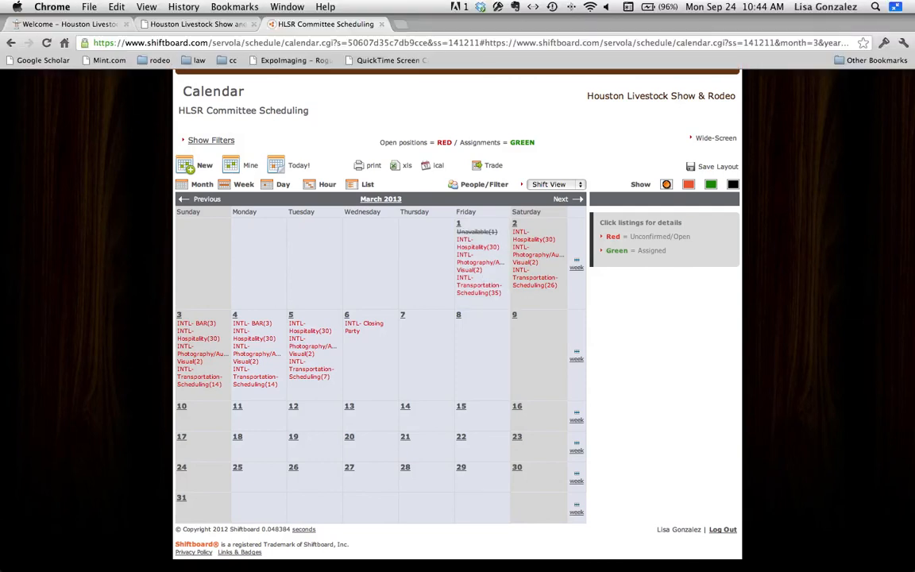
# Step: Leave full screen in Chrome to get back to the desktop files
pyautogui.click(903, 9)
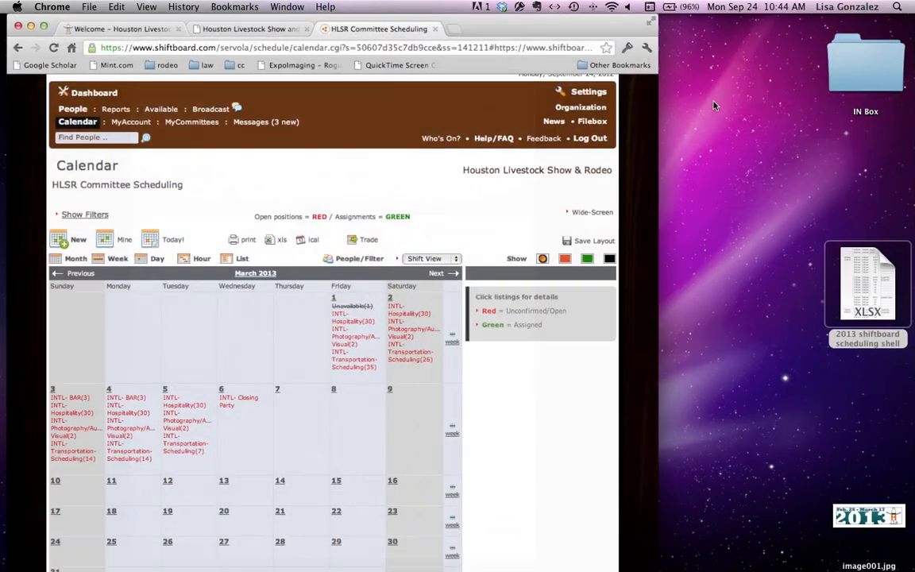